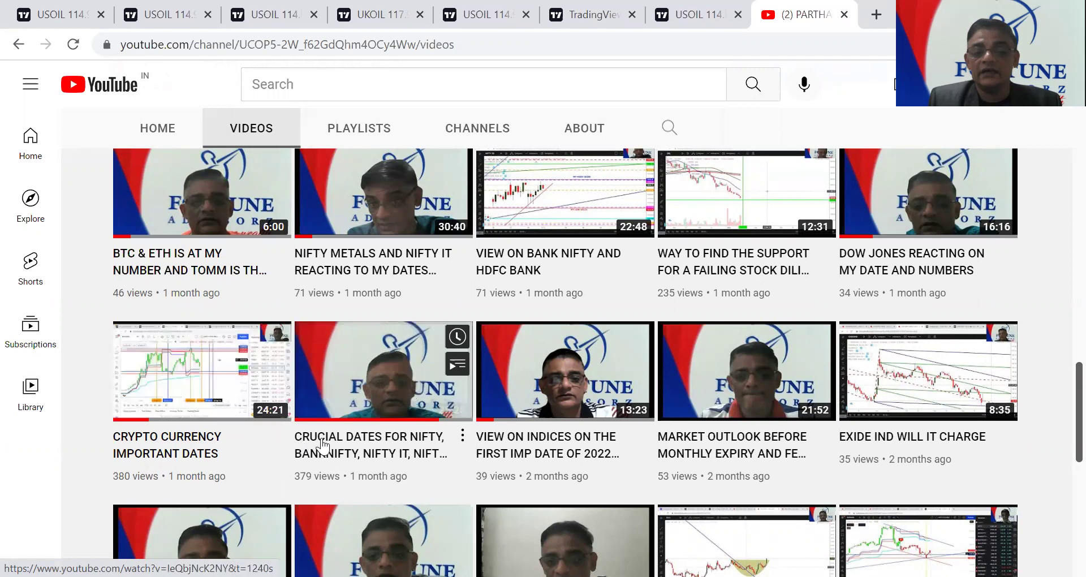
Switch to the weekly USOIL chart with Fortune Signals and examine the trend from the early 2021 Buy signal onward.
mouse_move(331, 447)
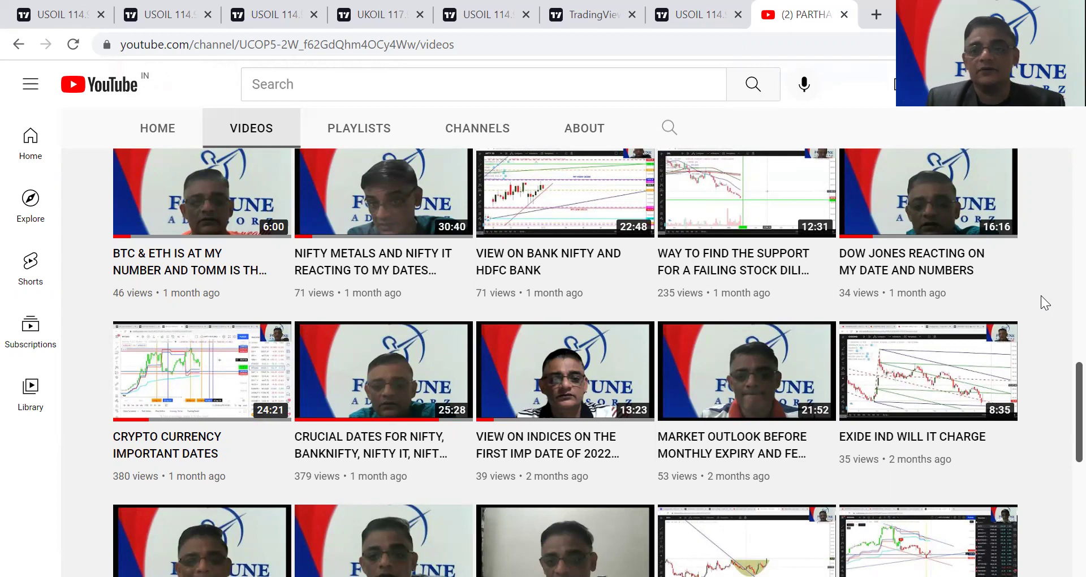
click(164, 16)
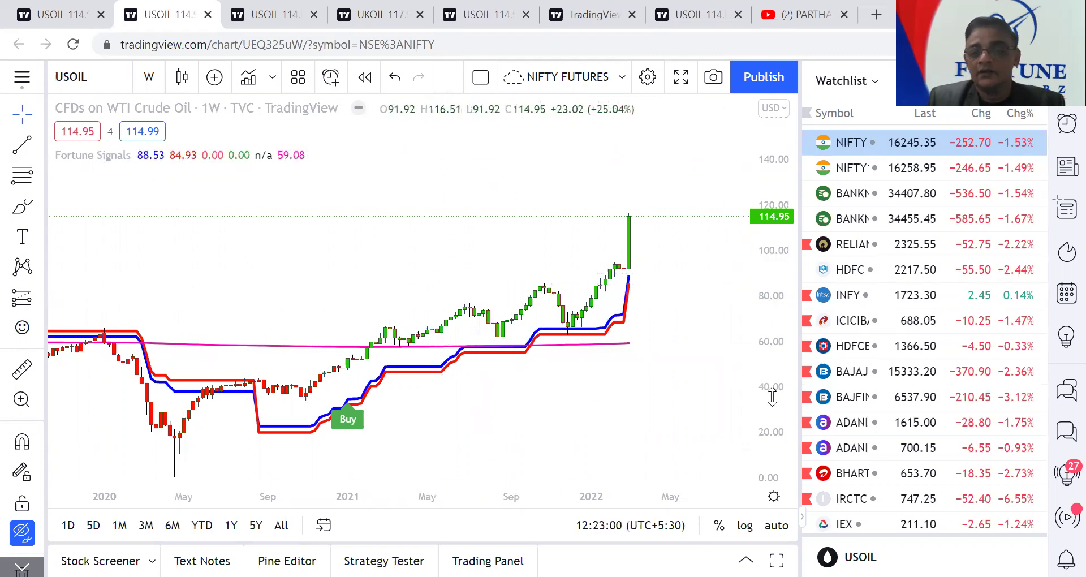
scroll(684, 327, up, 5)
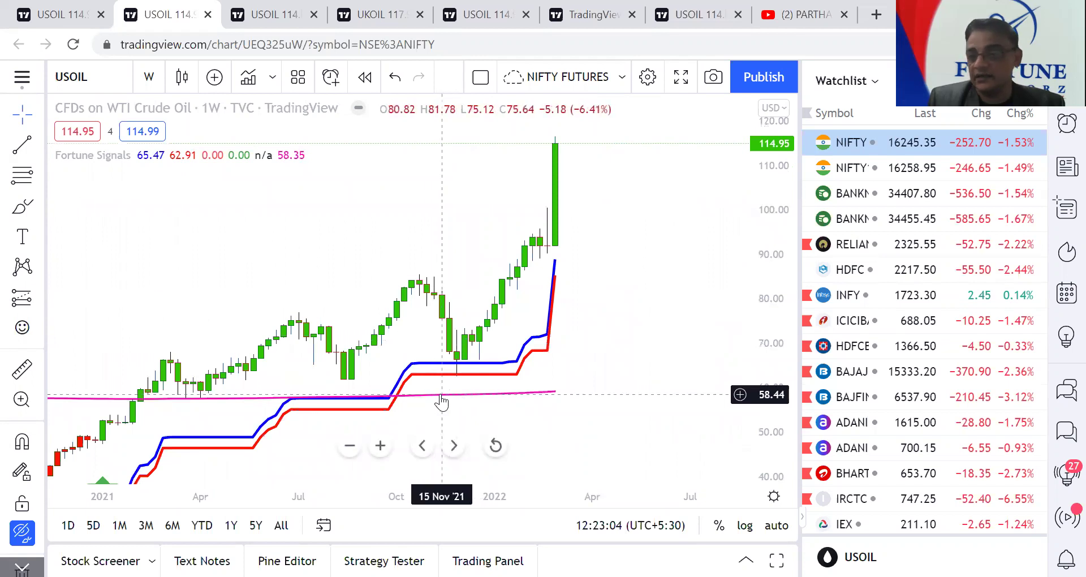
drag(237, 310, 359, 286)
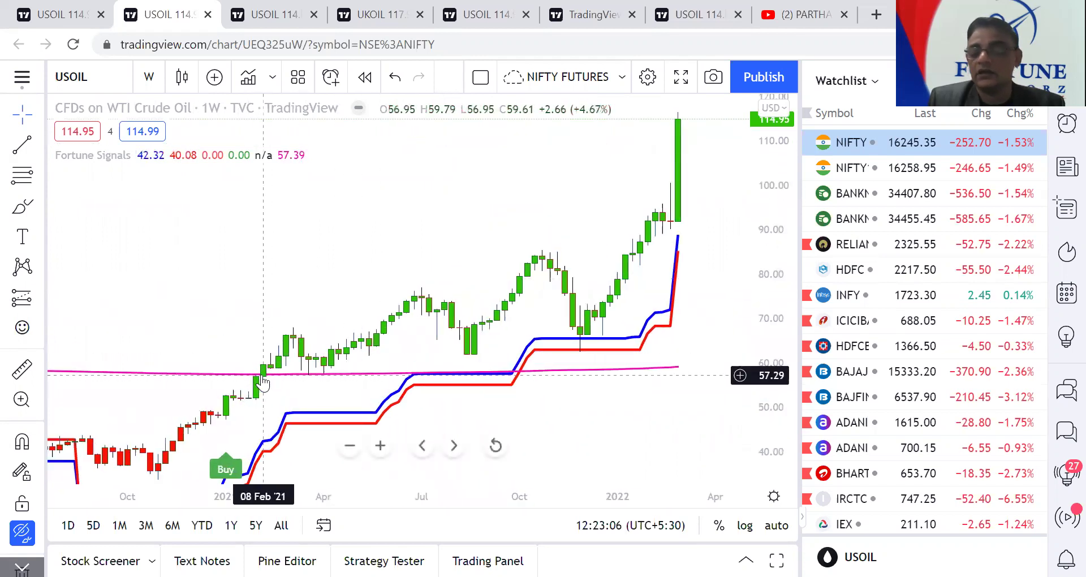
scroll(613, 381, up, 3)
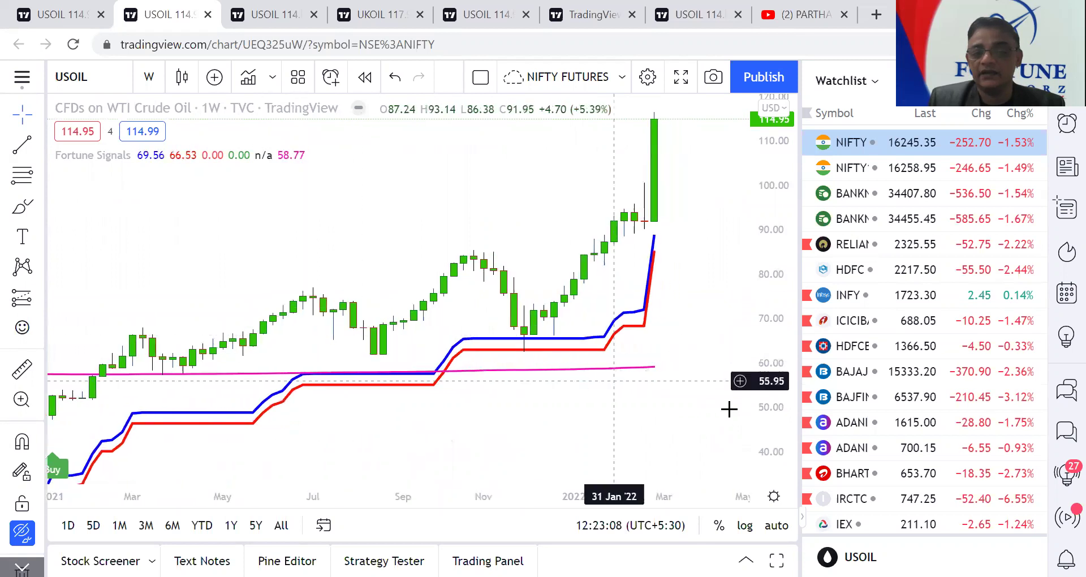
drag(220, 309, 427, 259)
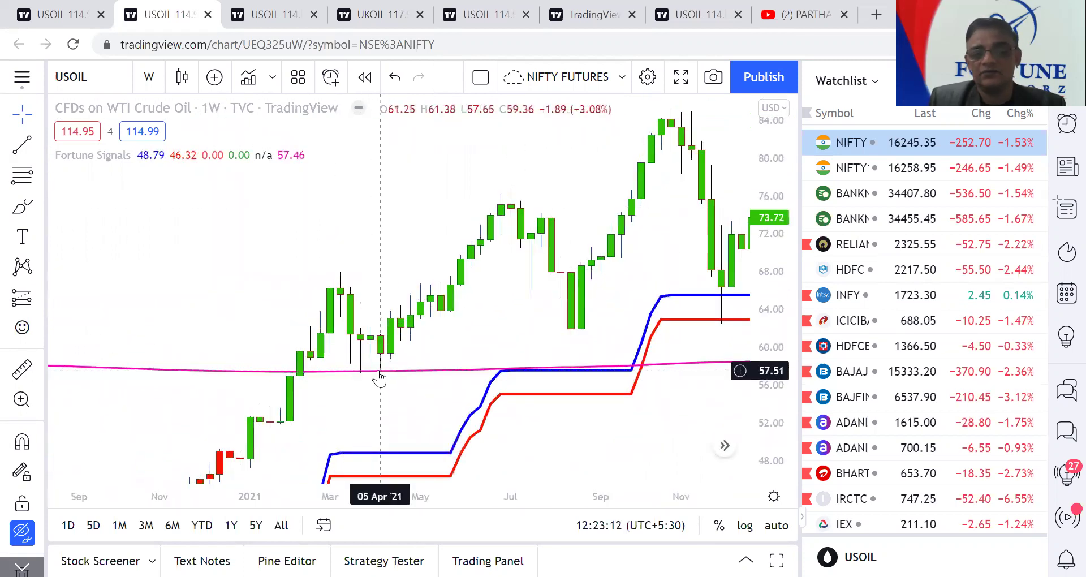
drag(616, 269, 440, 297)
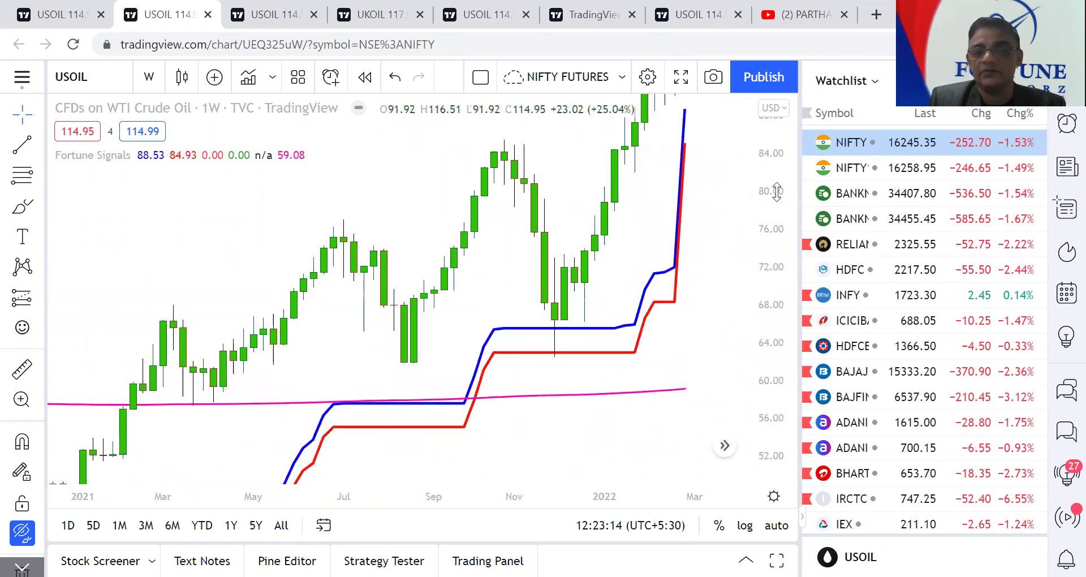
drag(759, 374, 760, 402)
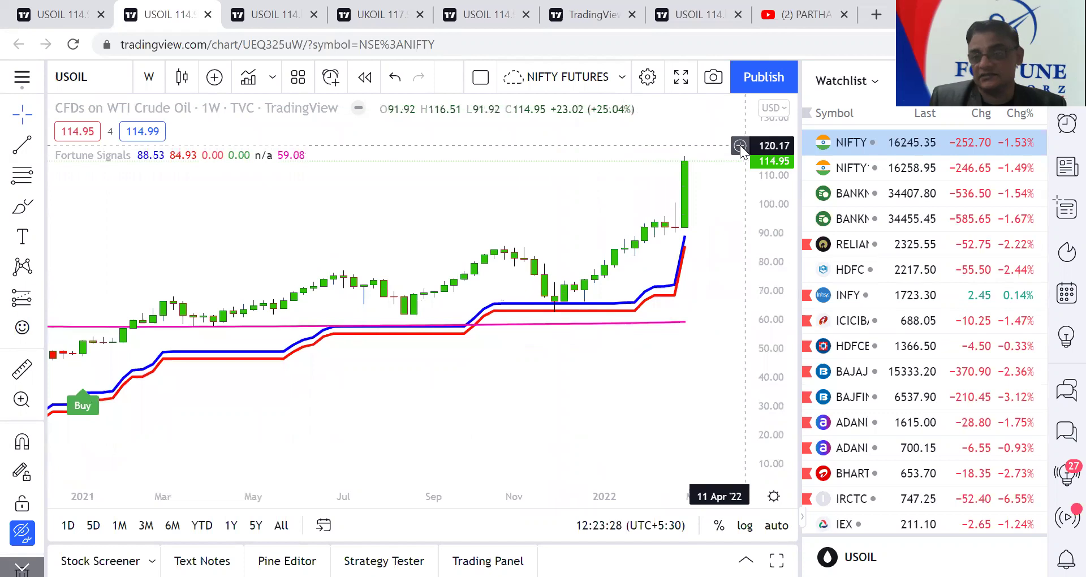
Examine how the weekly USOIL candles hold above the Fortune Signals lines from February 2021 to the latest candle.
scroll(712, 275, up, 3)
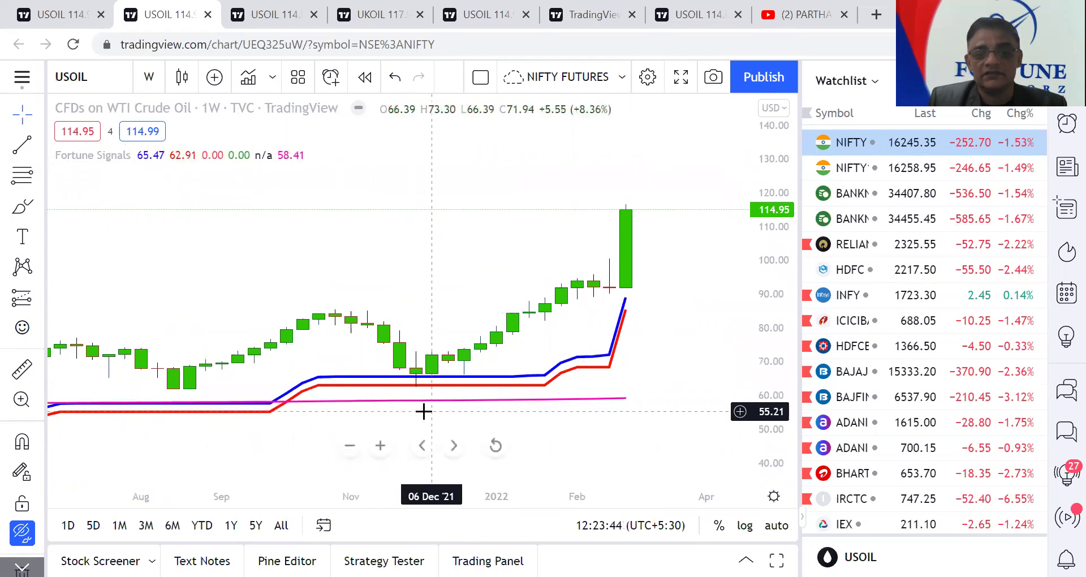
drag(761, 404, 761, 340)
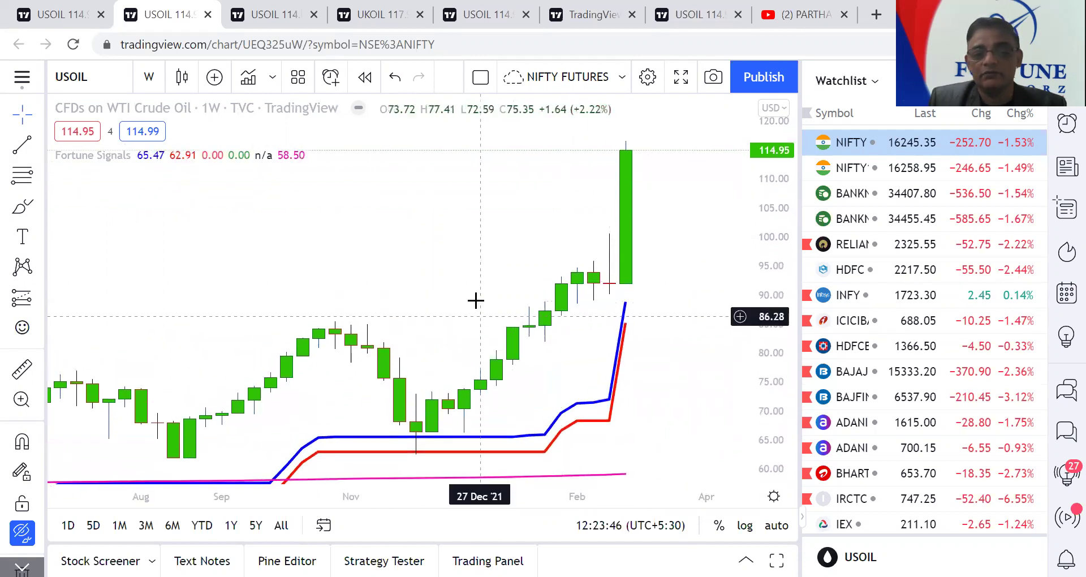
drag(480, 315, 486, 358)
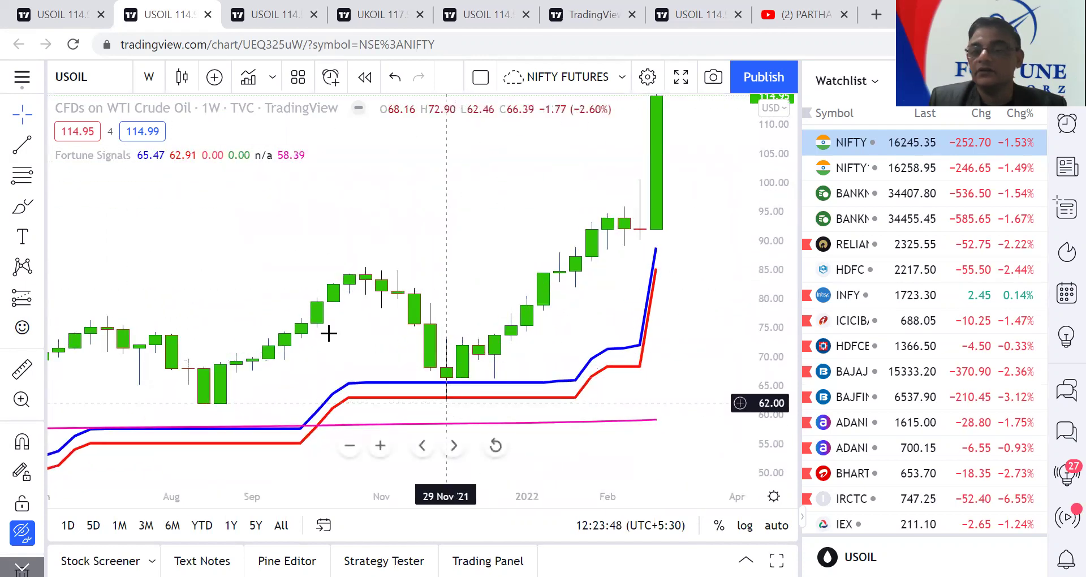
scroll(242, 357, left, 5)
scroll(121, 383, left, 5)
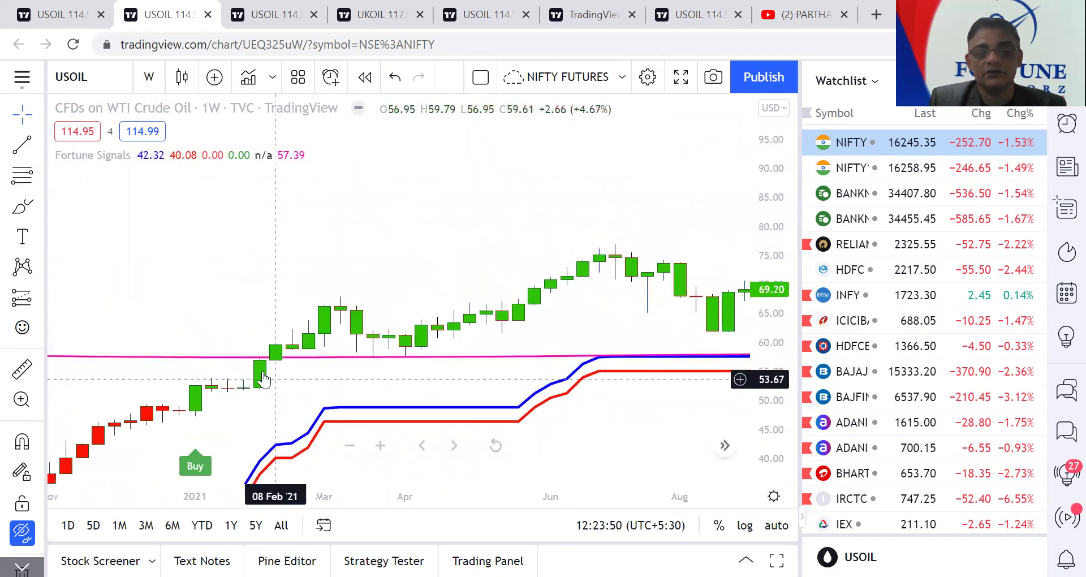
scroll(456, 237, right, 8)
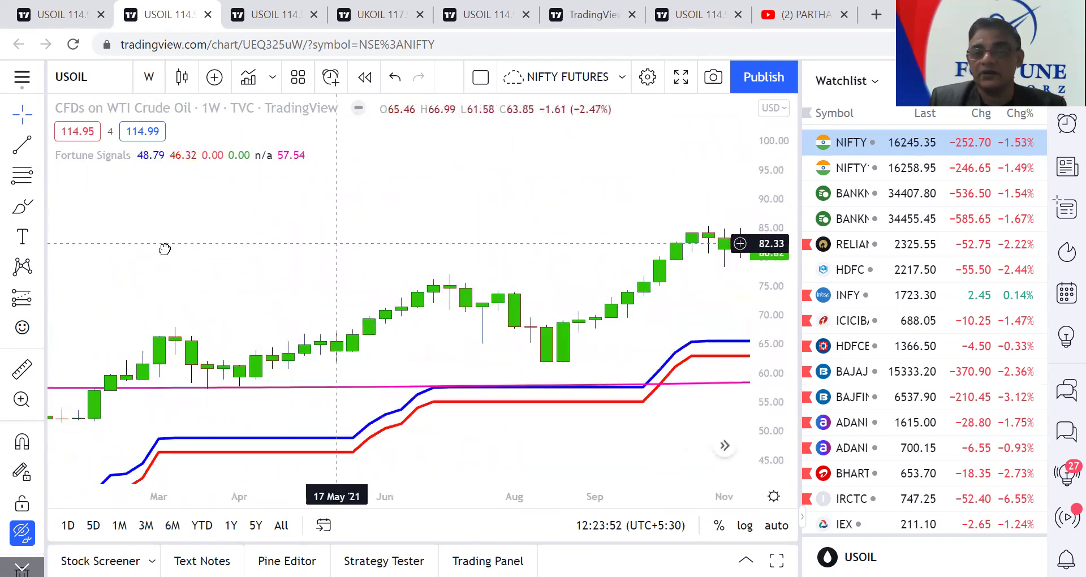
scroll(594, 400, right, 3)
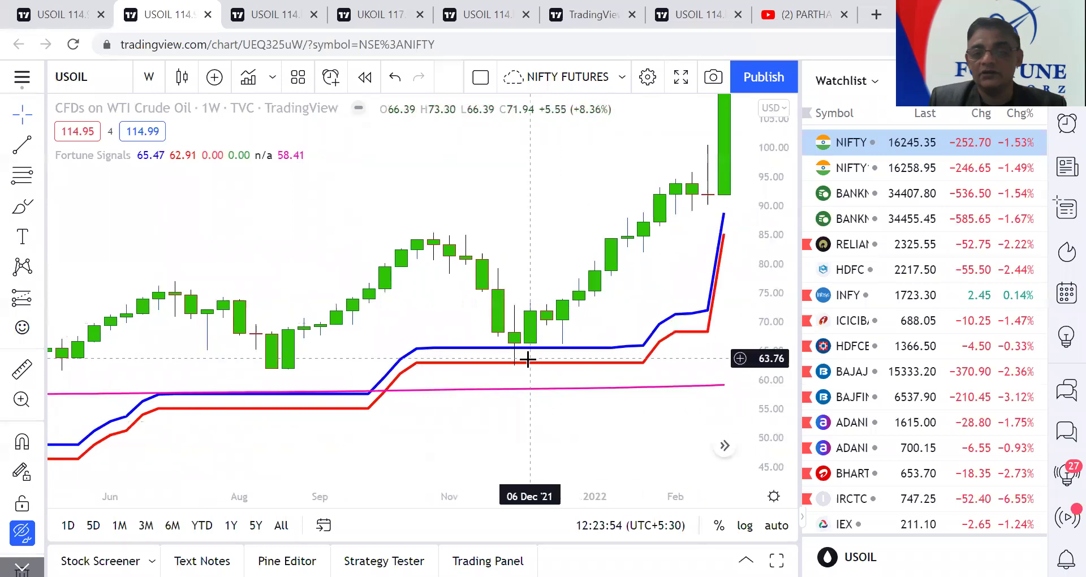
scroll(601, 213, right, 4)
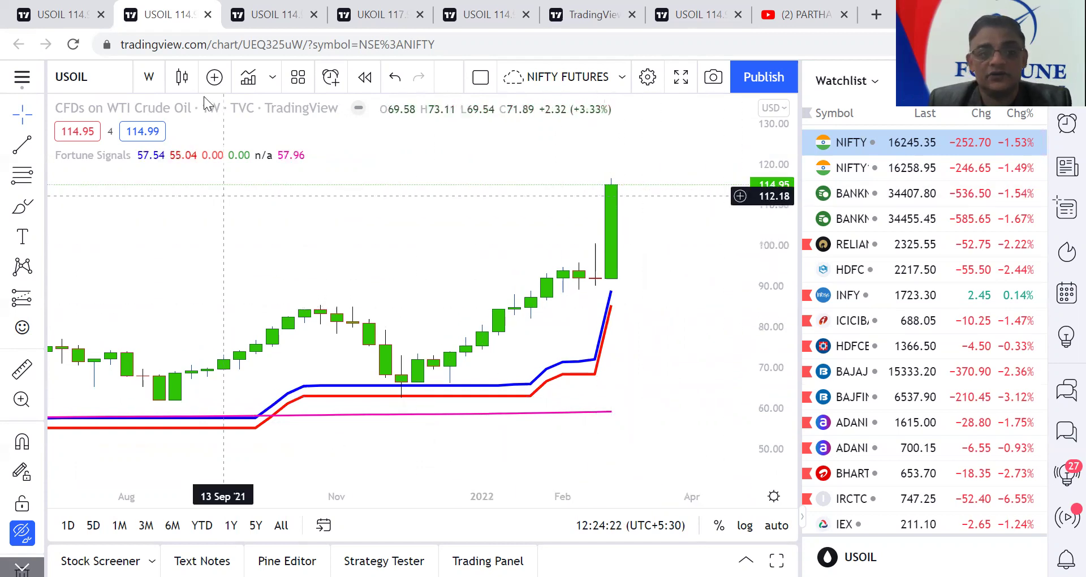
Close the Fortune Signals chart without keeping its changes and view the Ichimoku projection on the next weekly USOIL chart.
click(208, 15)
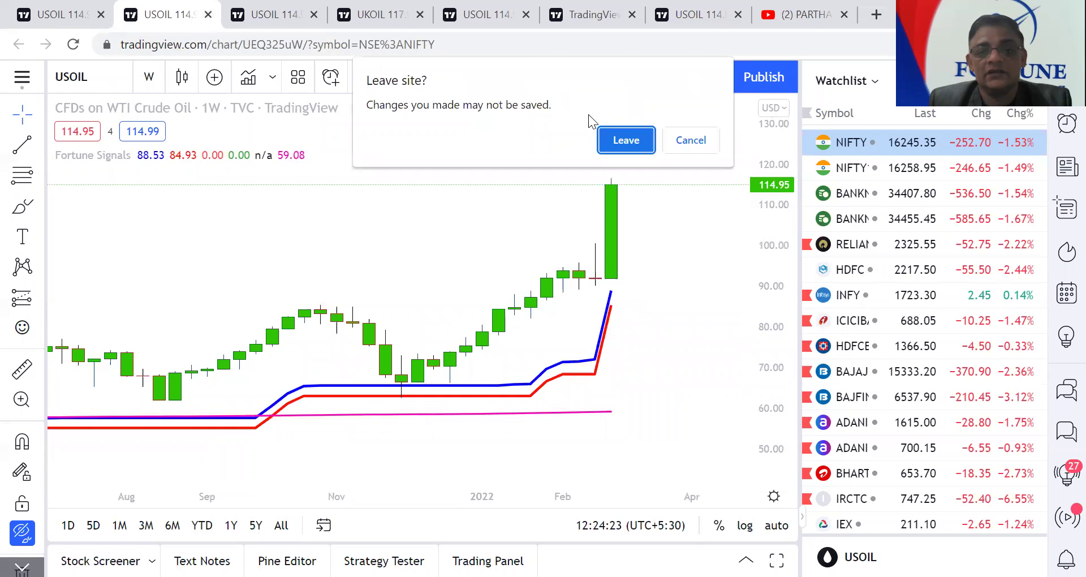
click(626, 140)
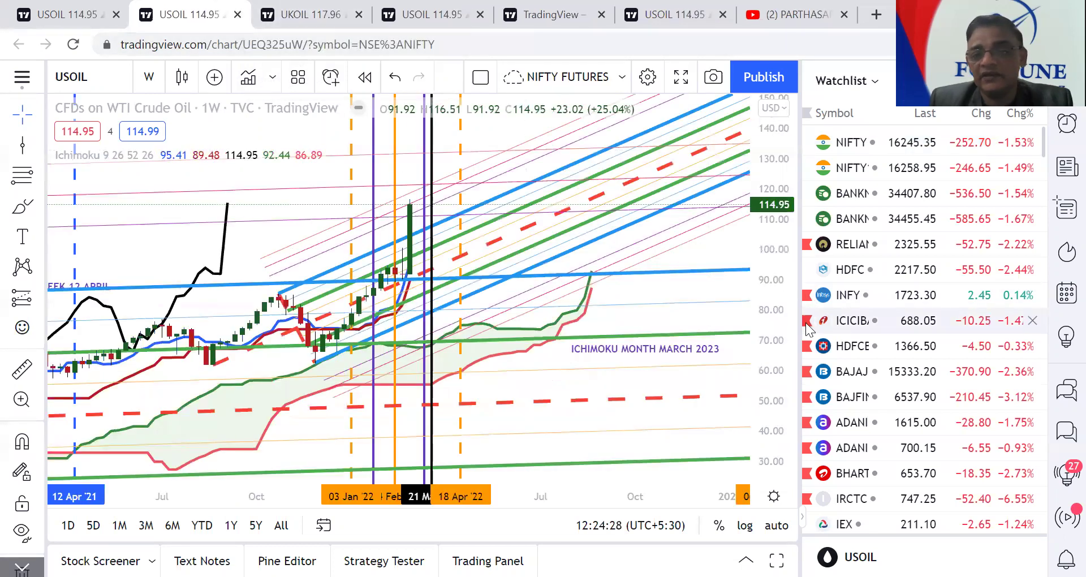
drag(627, 263, 455, 315)
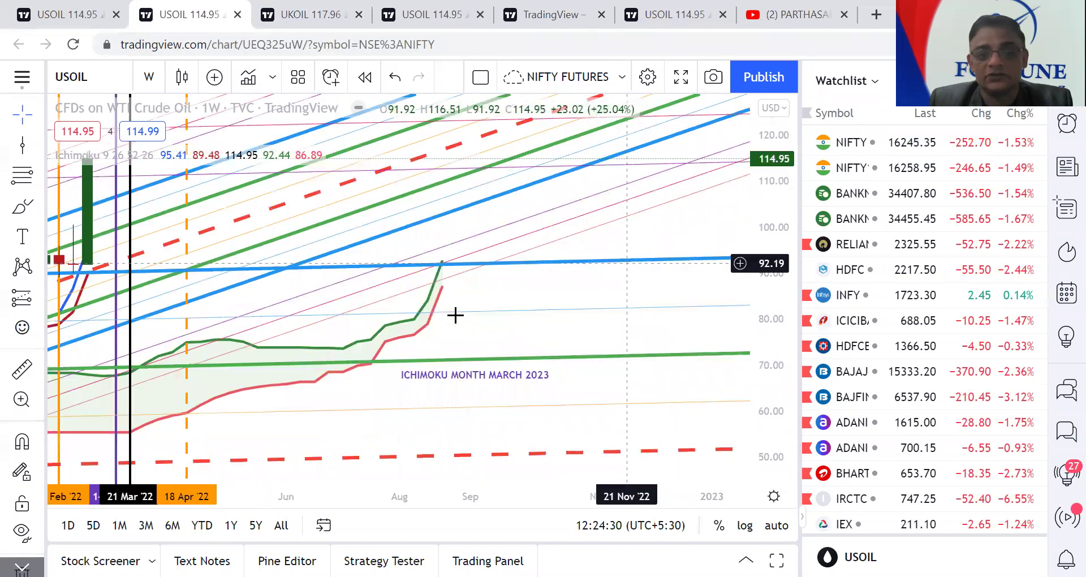
scroll(759, 308, left, 5)
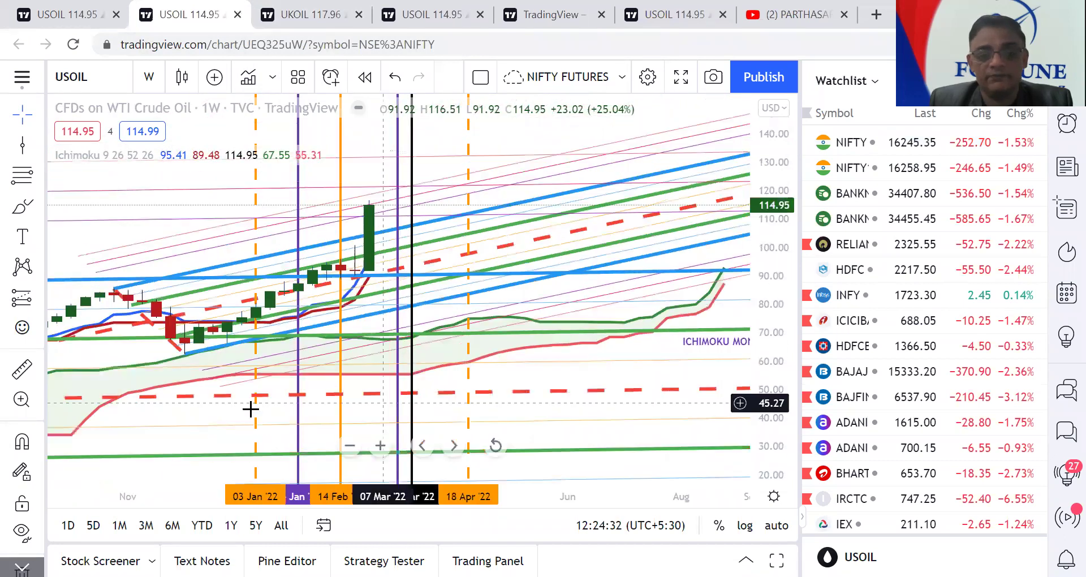
Select the steep pitchfork starting at the October 2021 high and examine price against it near the March and April 2022 date lines.
drag(537, 331, 552, 357)
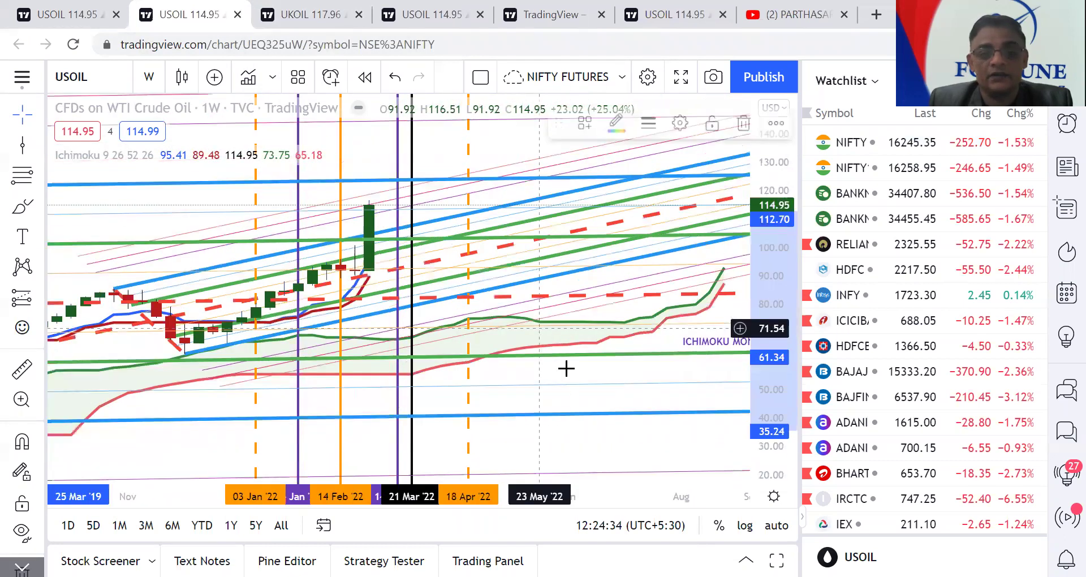
scroll(566, 368, left, 1)
scroll(565, 376, down, 3)
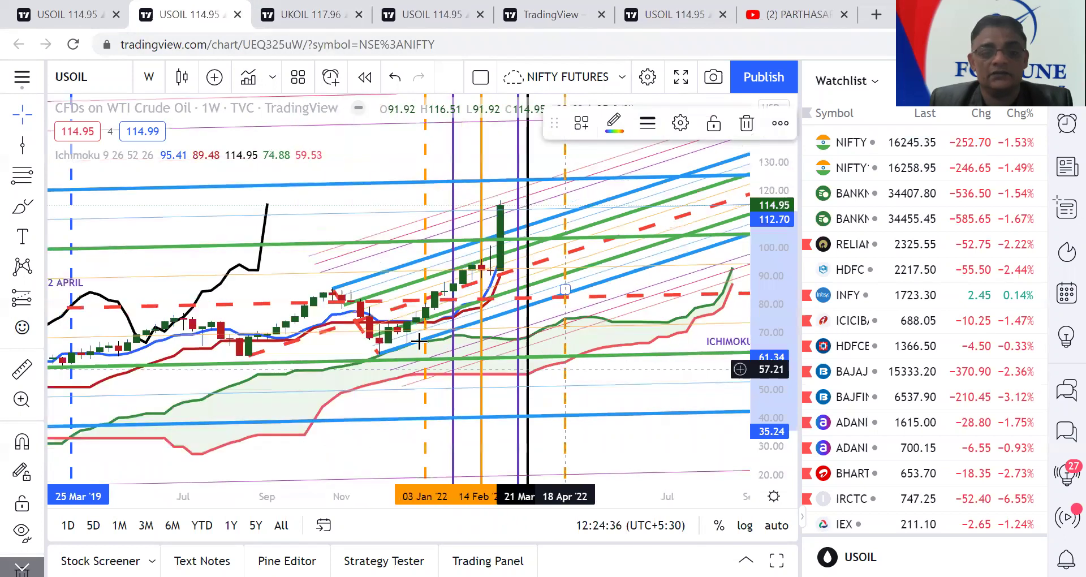
click(373, 278)
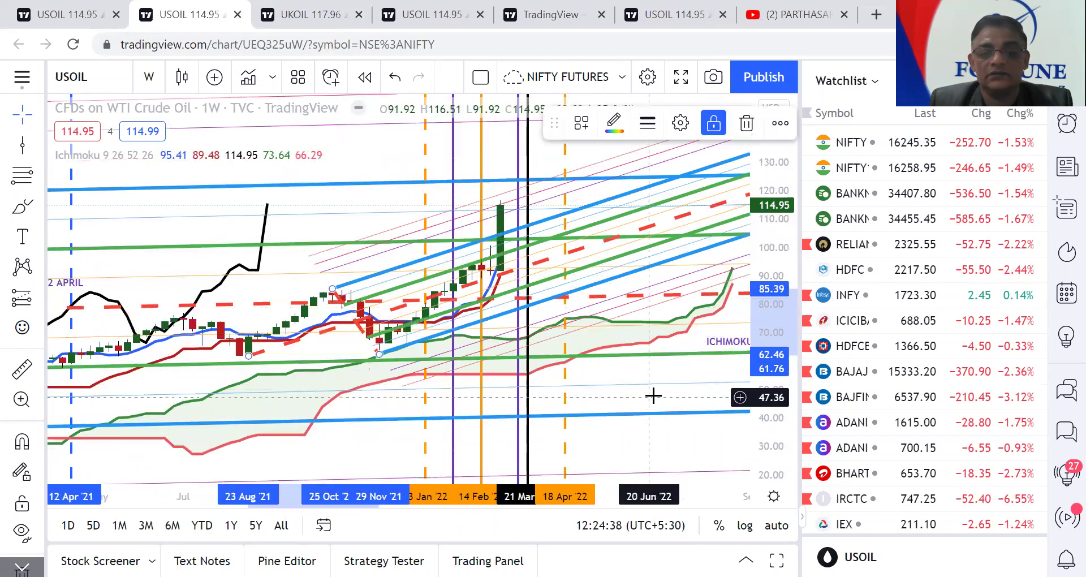
scroll(672, 261, up, 4)
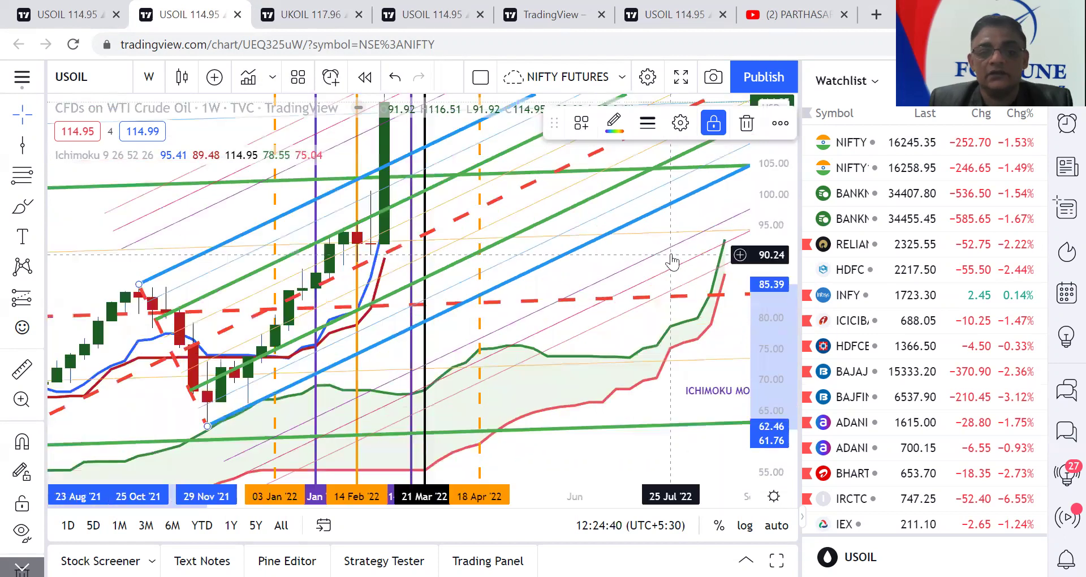
scroll(712, 385, up, 3)
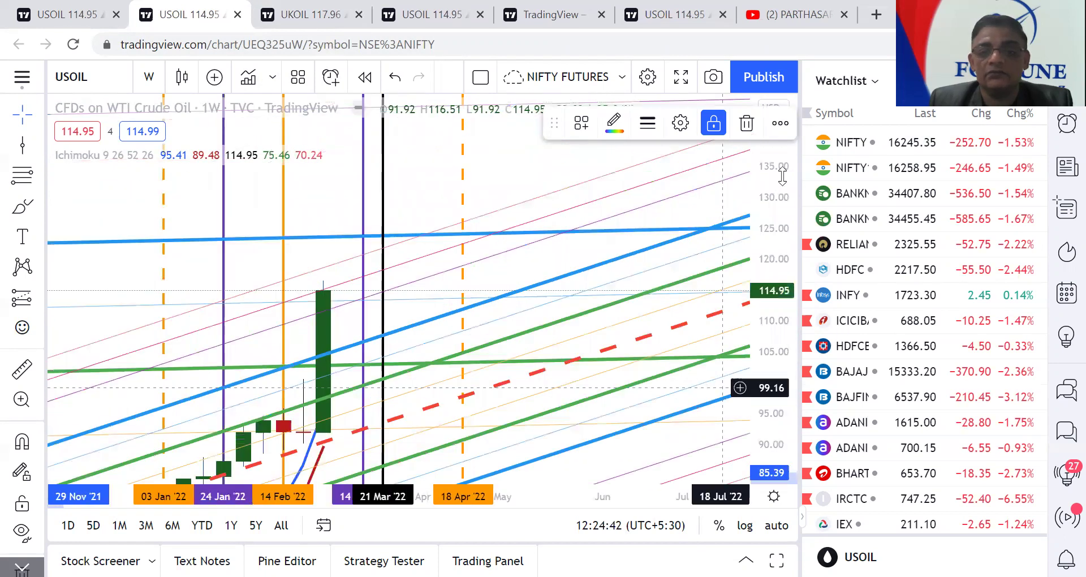
scroll(783, 176, down, 3)
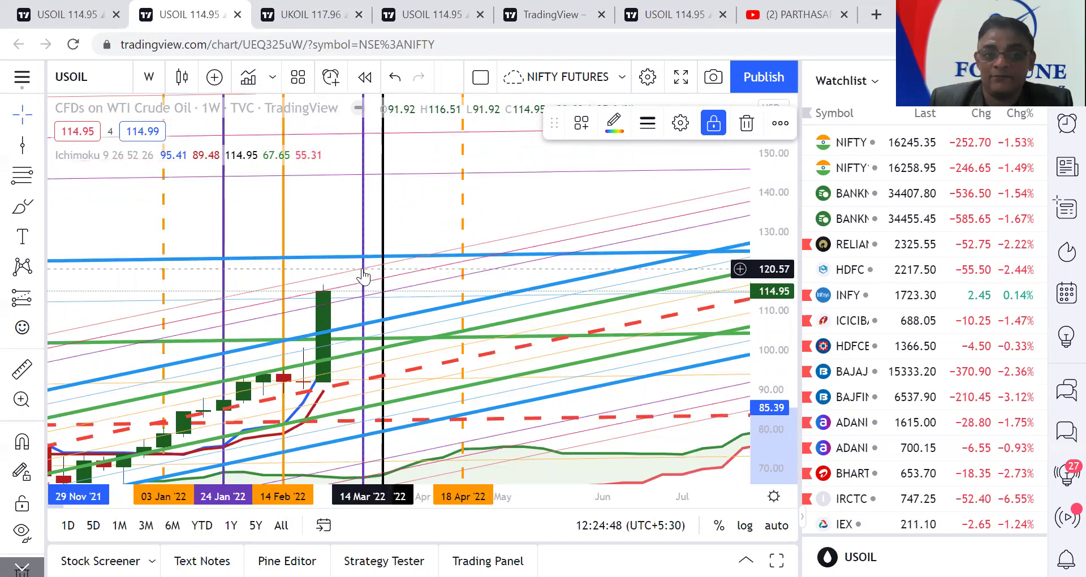
scroll(516, 211, left, 3)
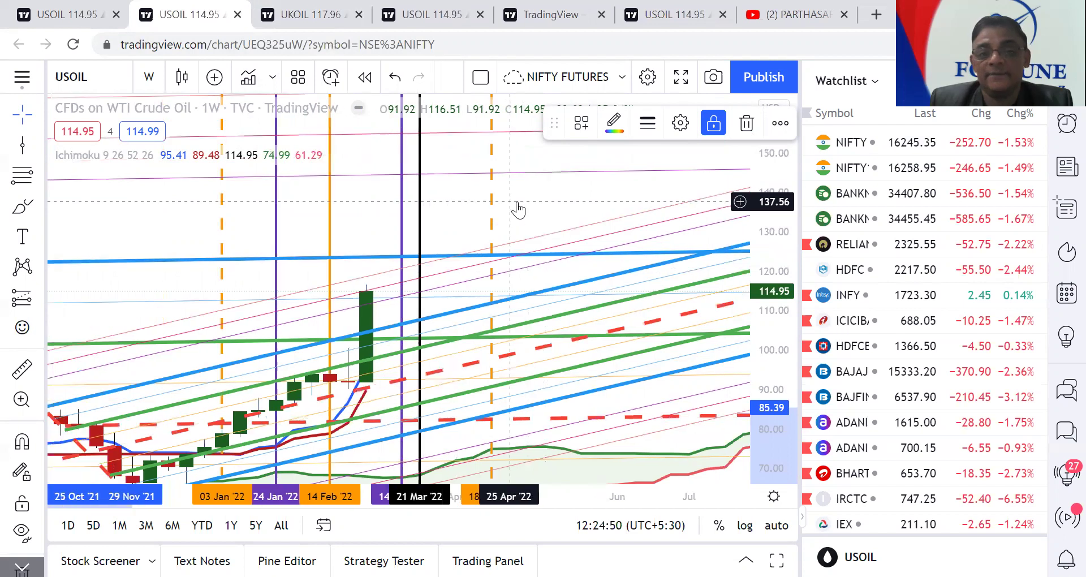
Move the long-term pitchfork back down so its first anchor sits on the 2018 high, at about 77.
scroll(517, 206, down, 5)
scroll(517, 202, down, 4)
drag(350, 171, 285, 310)
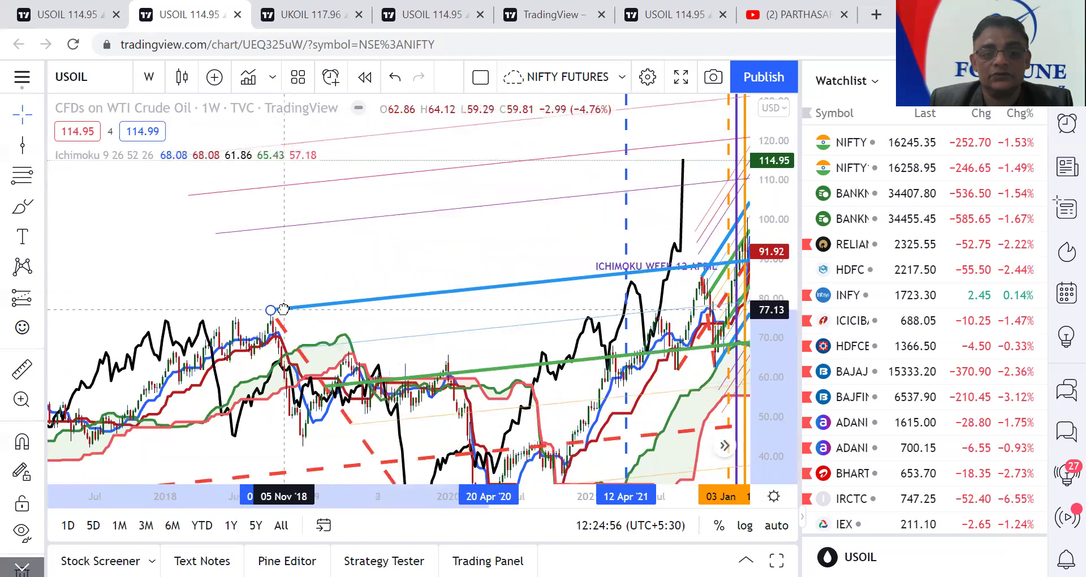
drag(396, 174, 385, 142)
drag(499, 461, 482, 341)
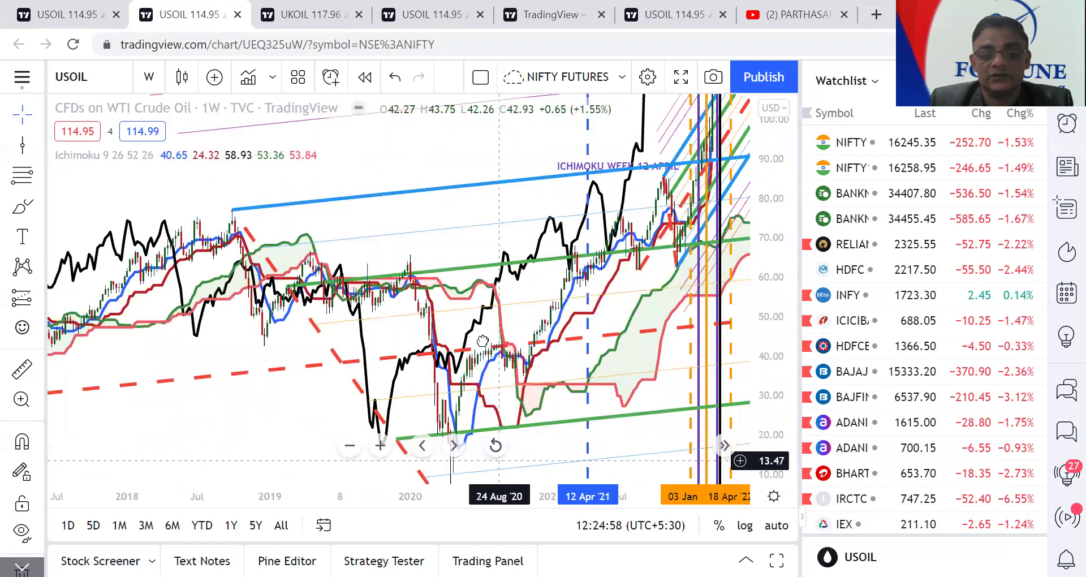
Examine the latest USOIL candle against the upper pitchfork lines, the 2022 date lines and the projected Ichimoku cloud.
scroll(490, 335, up, 3)
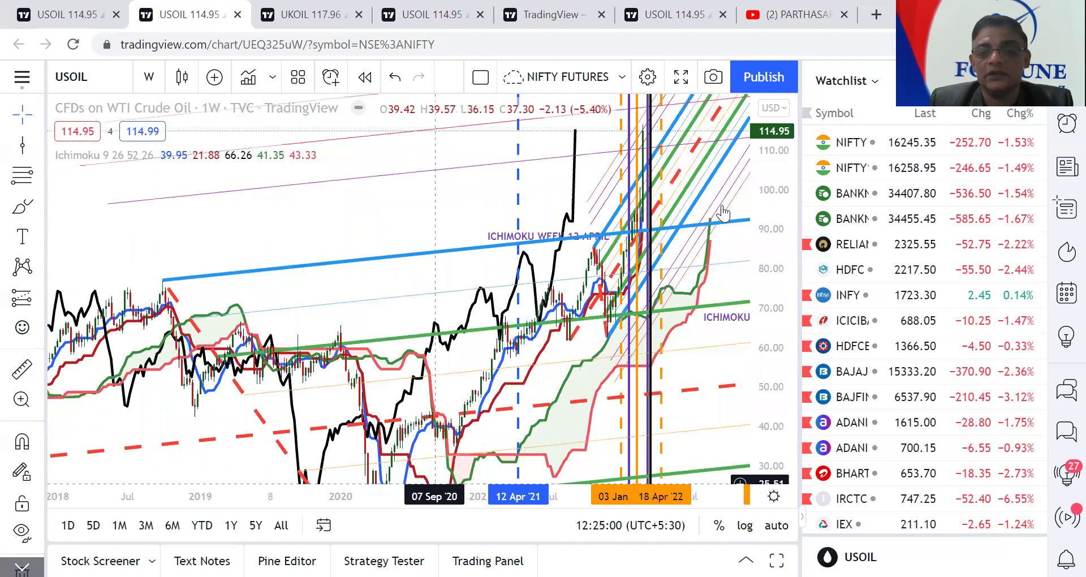
scroll(708, 245, up, 1)
drag(705, 255, 686, 359)
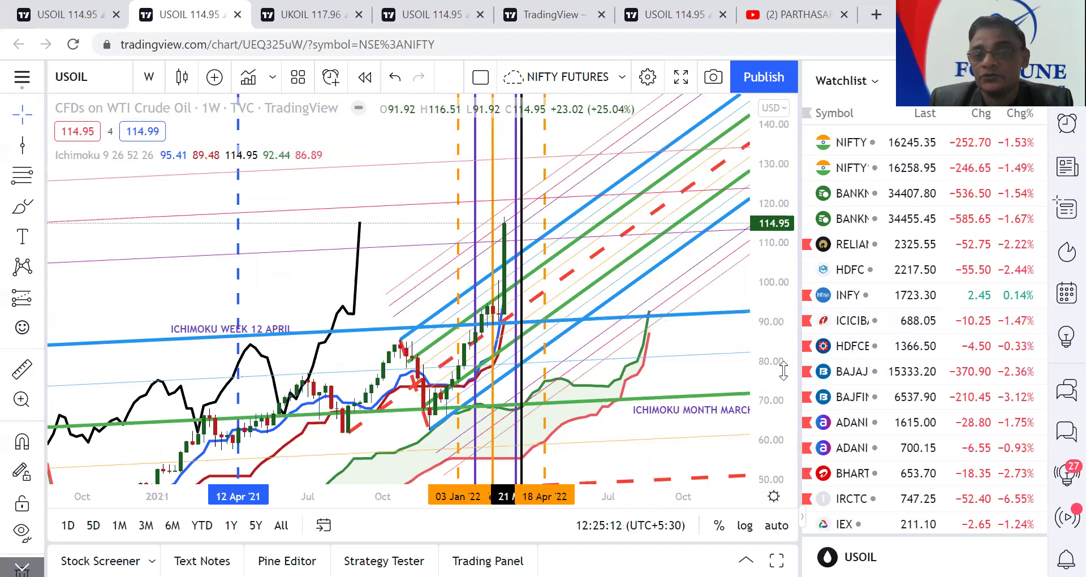
drag(784, 313, 792, 218)
scroll(715, 274, up, 4)
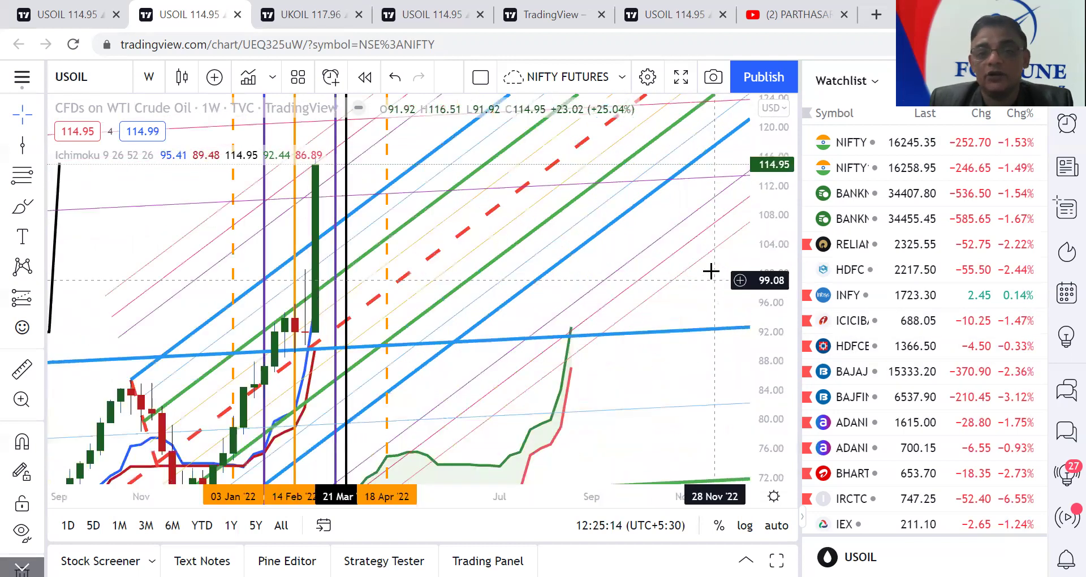
drag(711, 269, 698, 418)
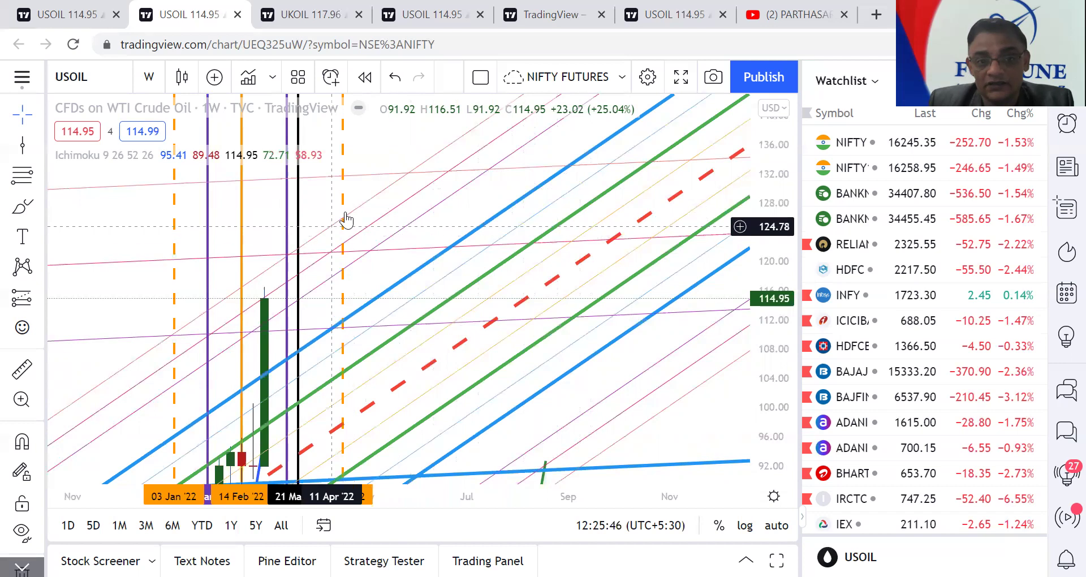
drag(323, 205, 376, 195)
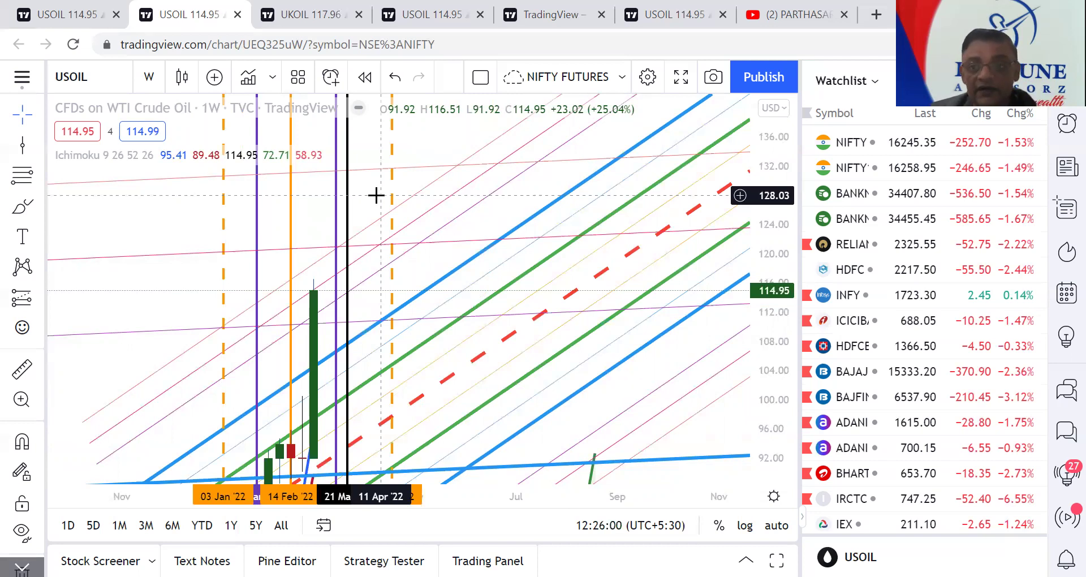
drag(424, 272, 450, 165)
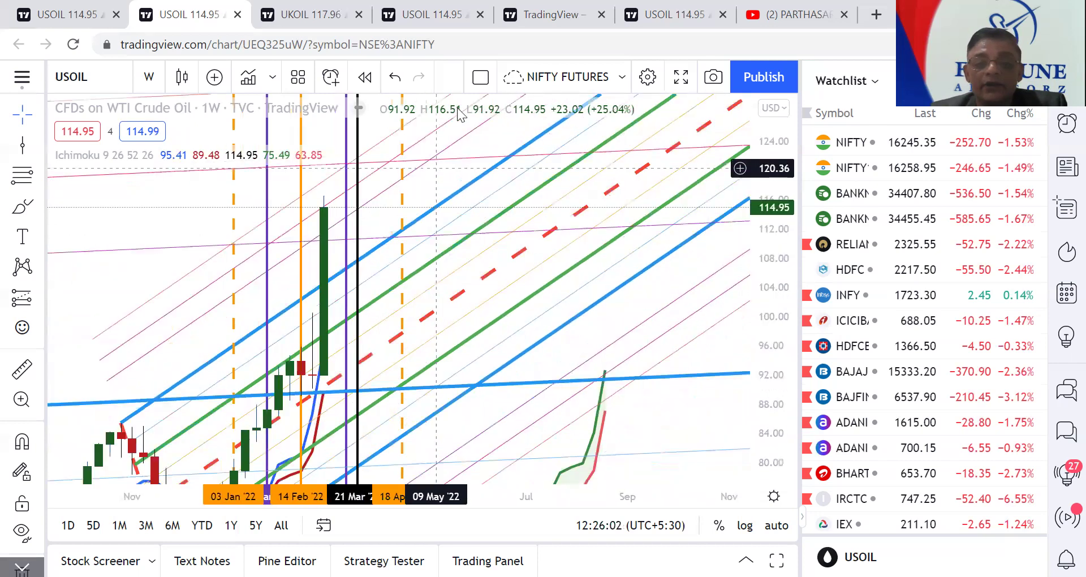
drag(770, 185, 771, 359)
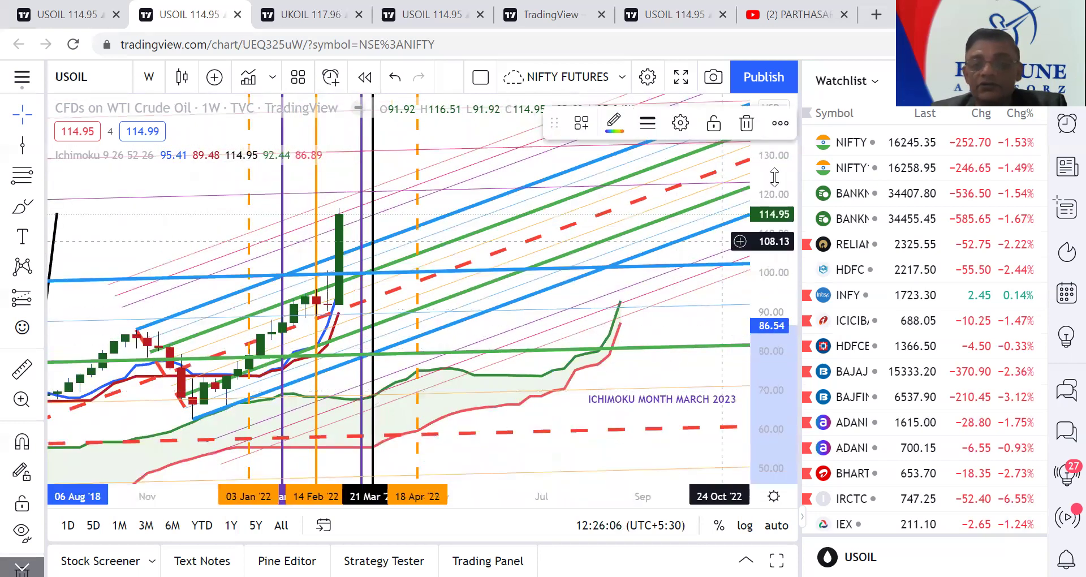
Delete the long-term pitchfork anchored at the August 2018 high from the weekly USOIL chart.
key(Delete)
scroll(719, 340, down, 5)
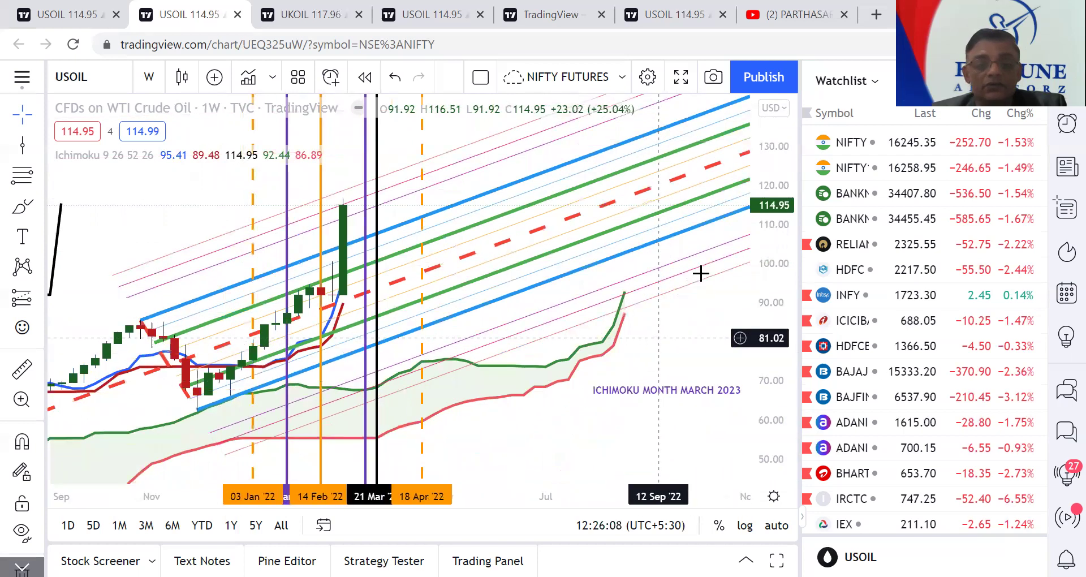
Examine the weekly Ichimoku lines and cloud from the 12 April 2021 date line through to the latest USOIL candle.
scroll(390, 372, down, 1)
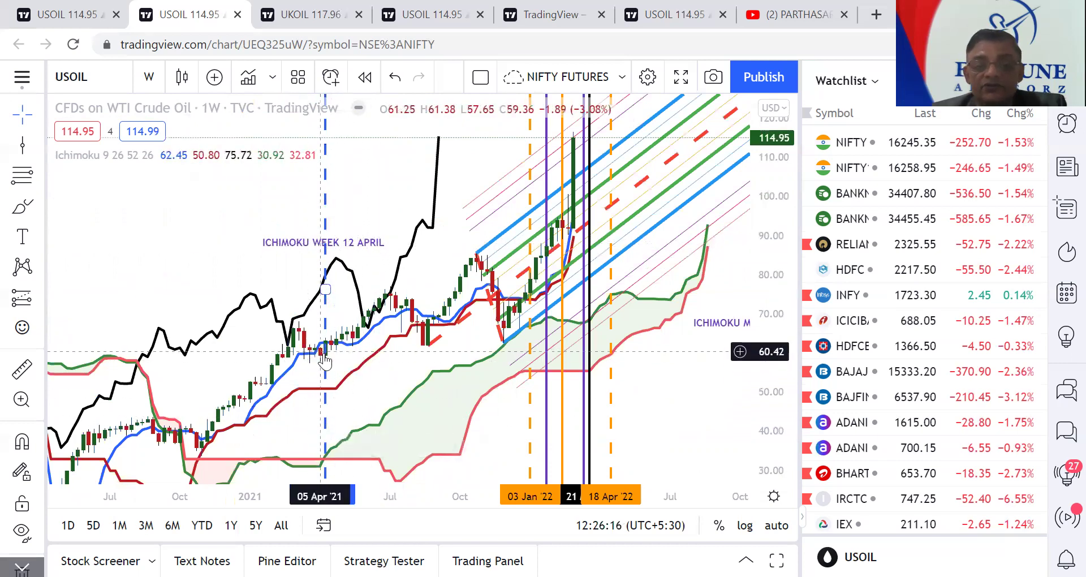
scroll(755, 410, up, 3)
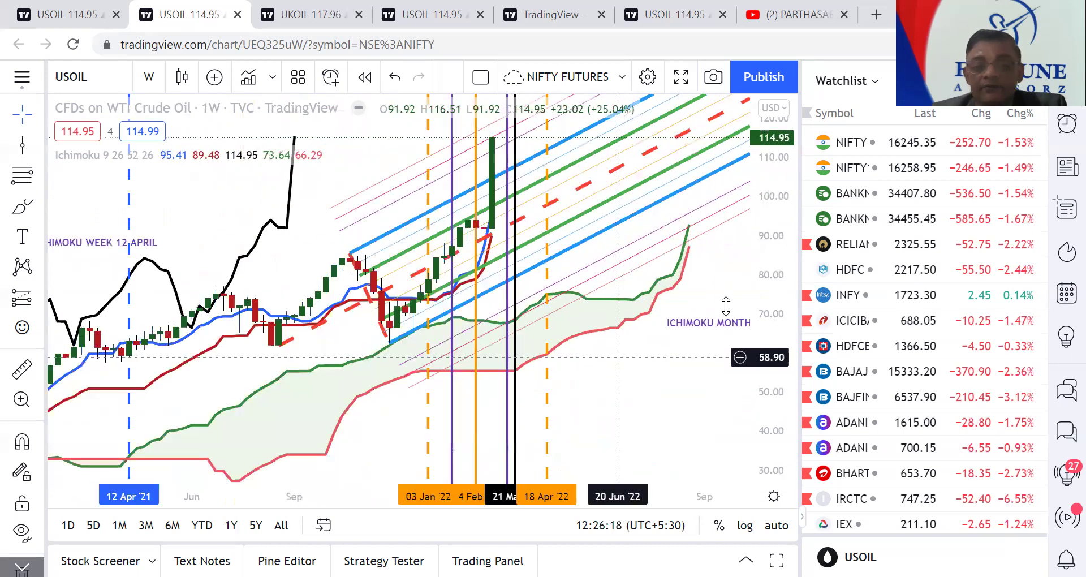
scroll(235, 424, left, 6)
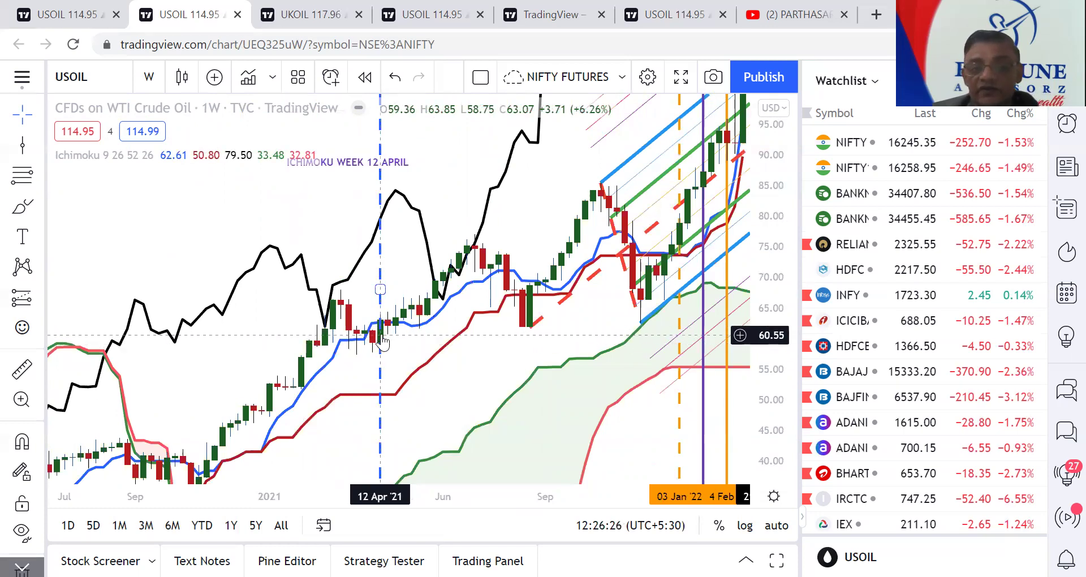
drag(553, 194, 359, 223)
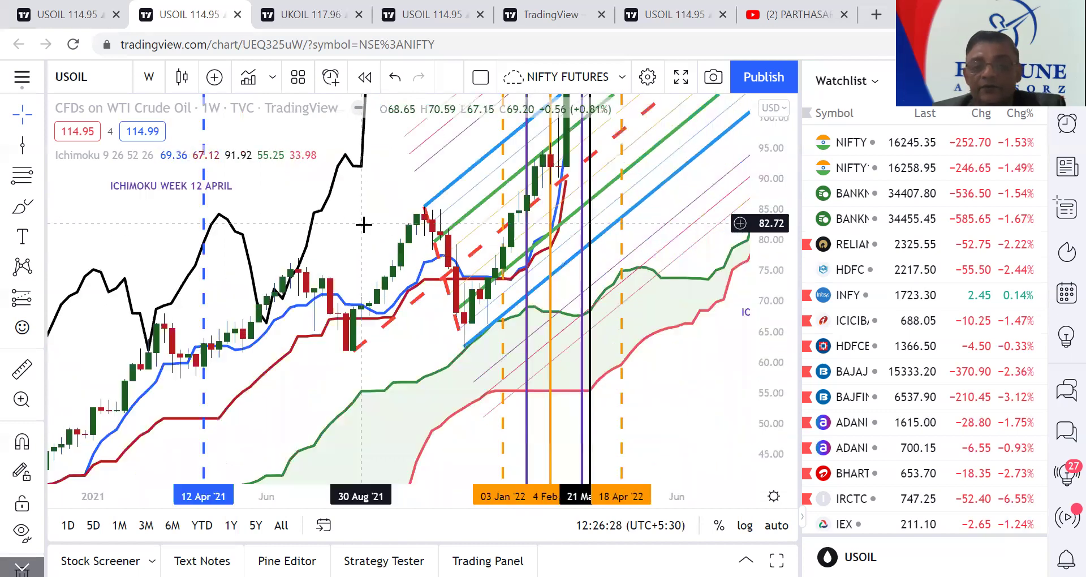
drag(765, 167, 752, 385)
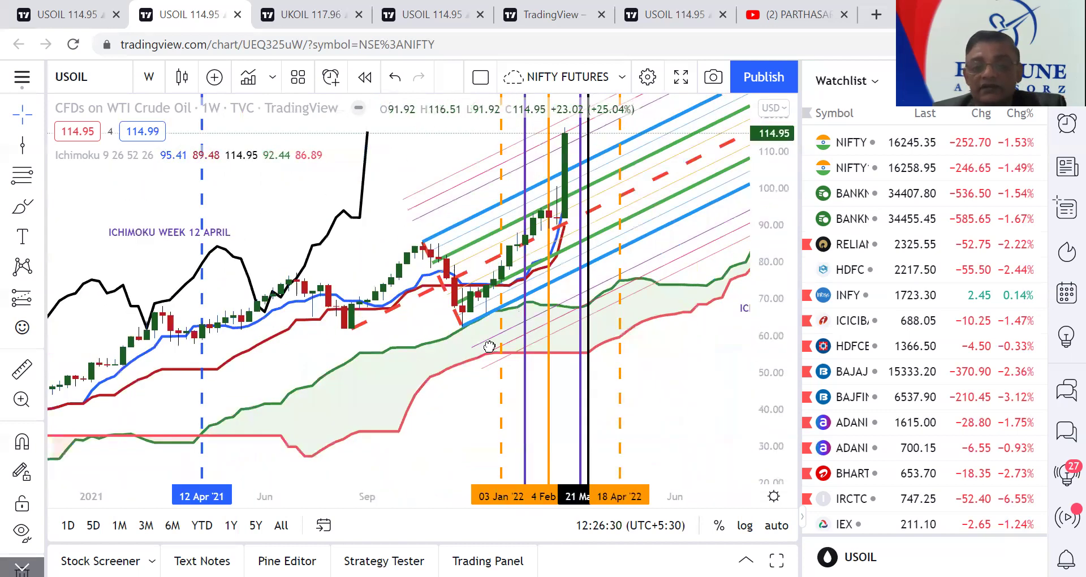
scroll(444, 342, down, 3)
drag(484, 349, 601, 376)
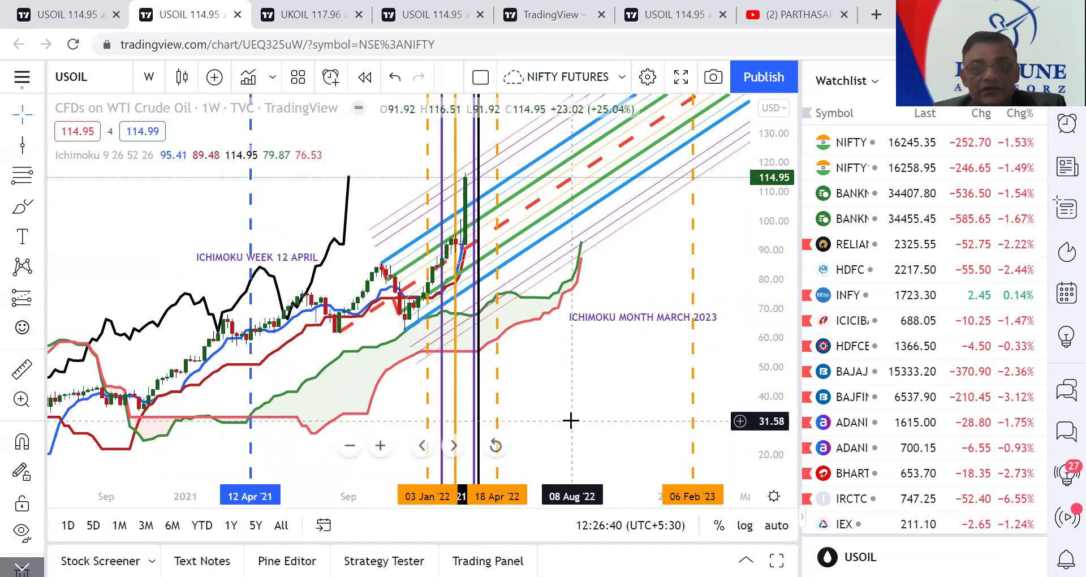
Move the "ICHIMOKU MONTH MARCH 2023" label across to the dashed 06 Feb '22-style date line at 06 Feb '23.
scroll(570, 421, up, 2)
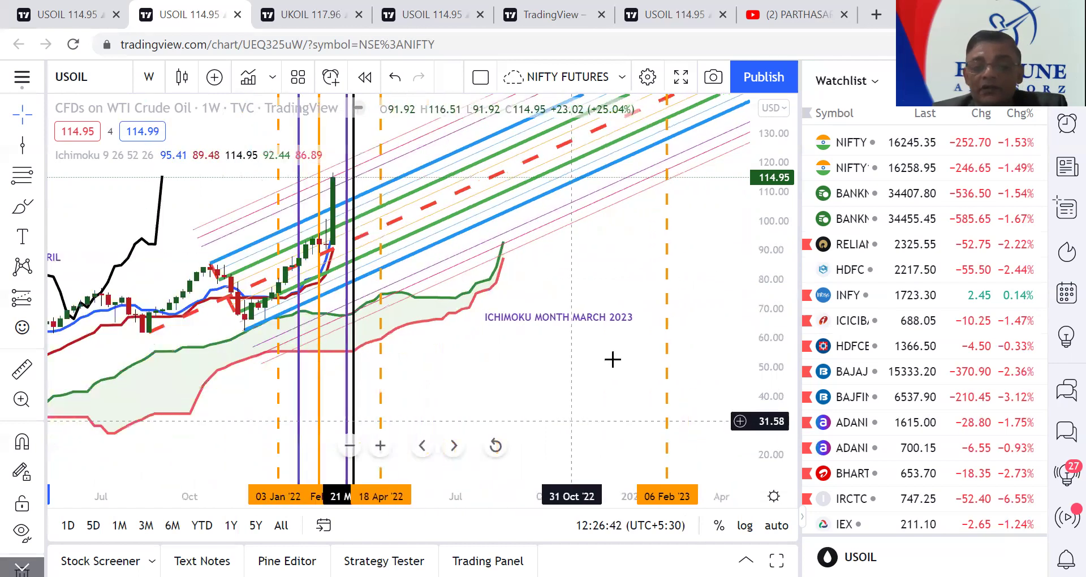
mouse_move(558, 323)
mouse_down()
mouse_move(703, 334)
mouse_move(667, 334)
mouse_up()
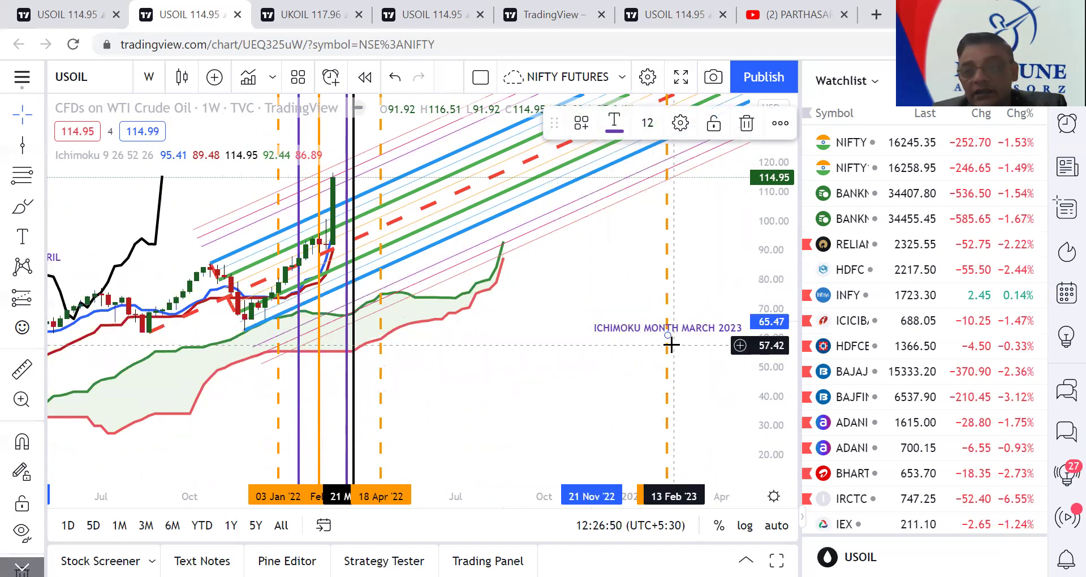
drag(519, 343, 586, 436)
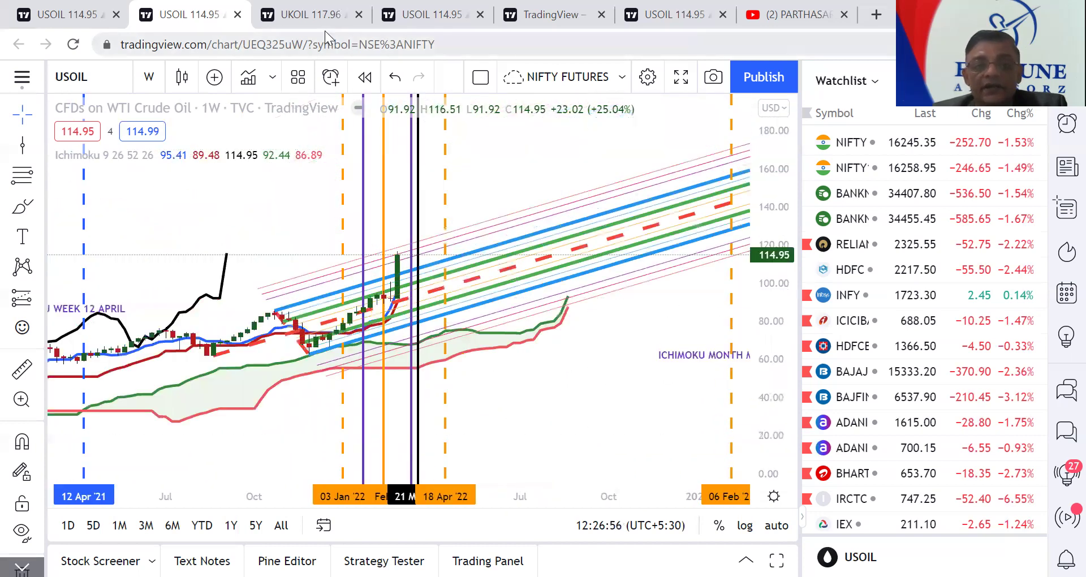
Switch to the weekly UKOIL chart and examine its Ichimoku cloud and Buy signal from 2020 through the 28 Mar '22 date line.
click(325, 17)
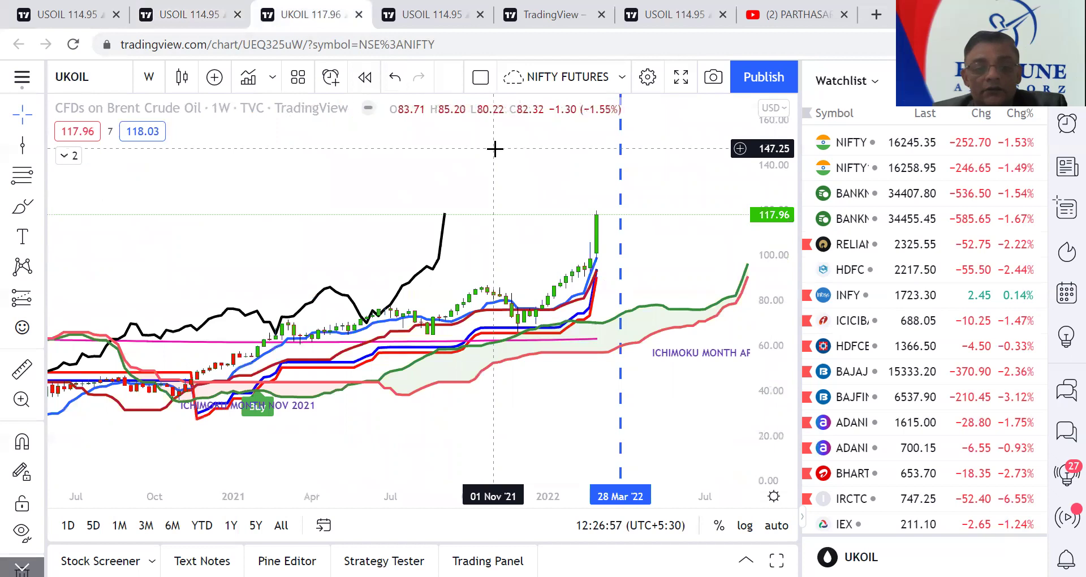
drag(662, 177, 543, 172)
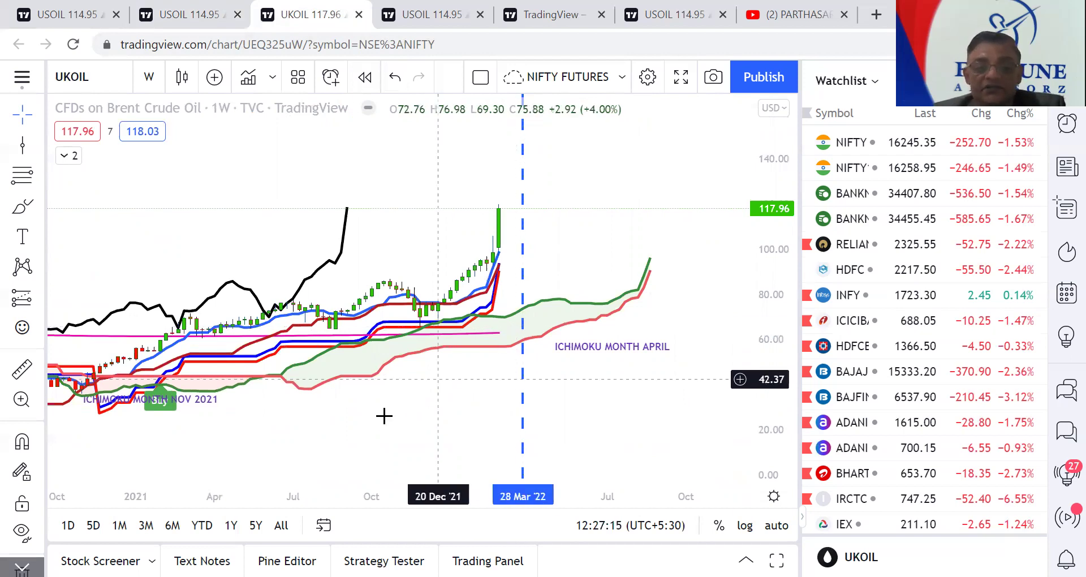
drag(232, 426, 526, 360)
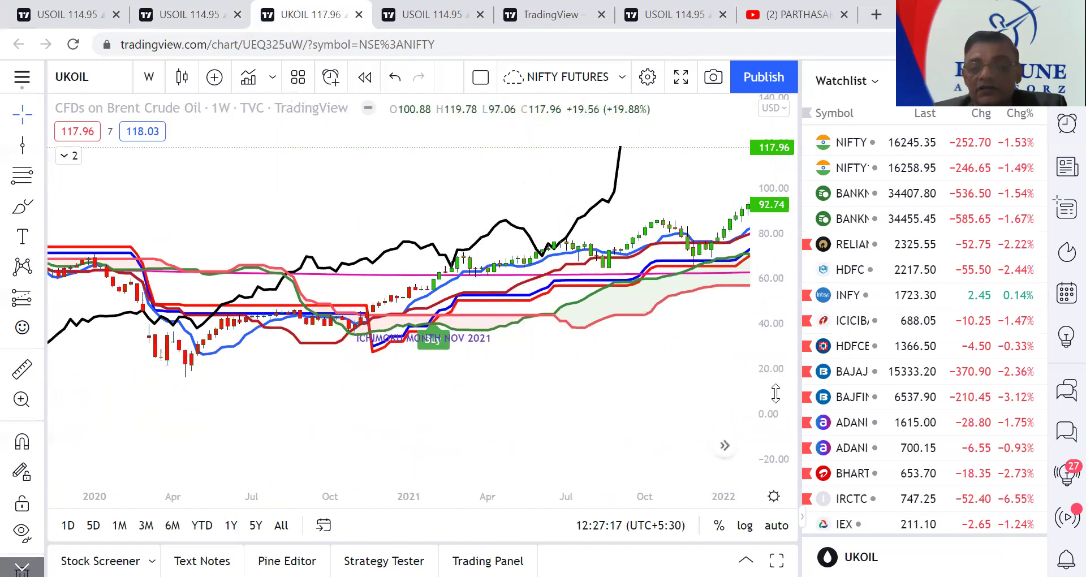
double_click(767, 246)
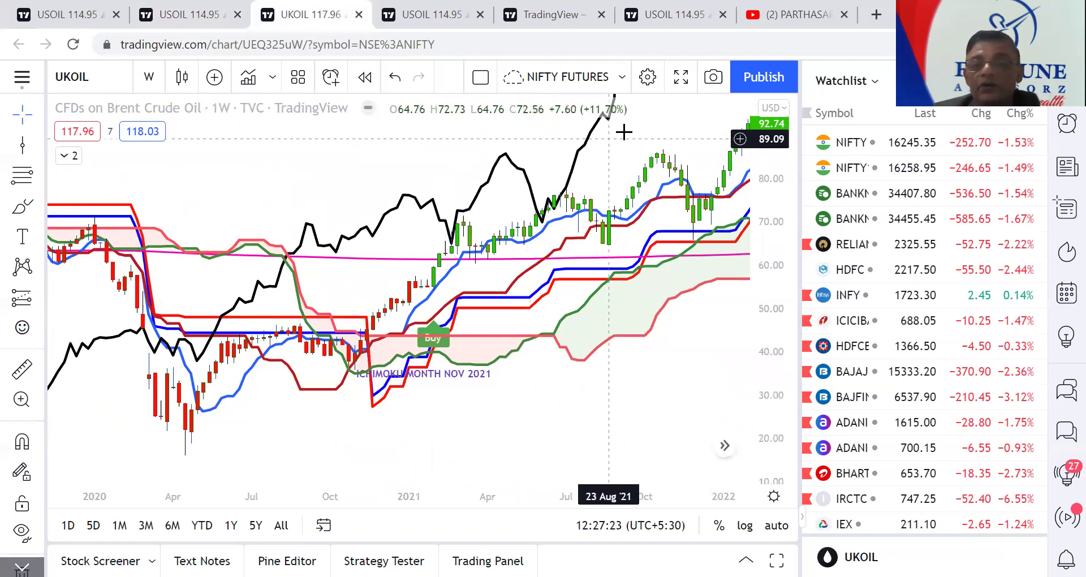
scroll(452, 207, right, 3)
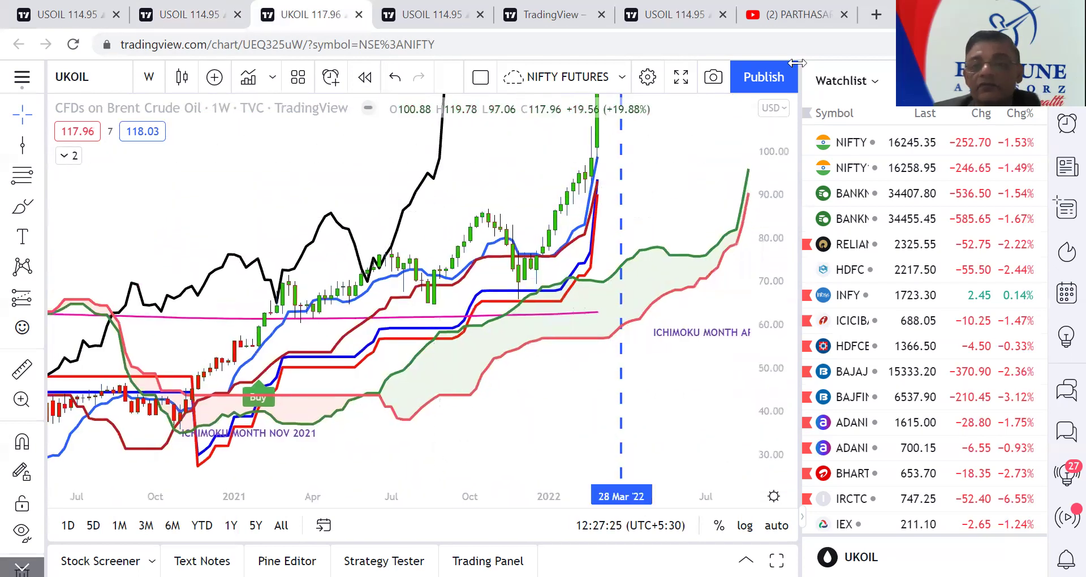
Switch to the daily USOIL pitchfork chart and examine price against the upper lines near the 22 Mar and 19 Apr '22 date lines.
click(436, 15)
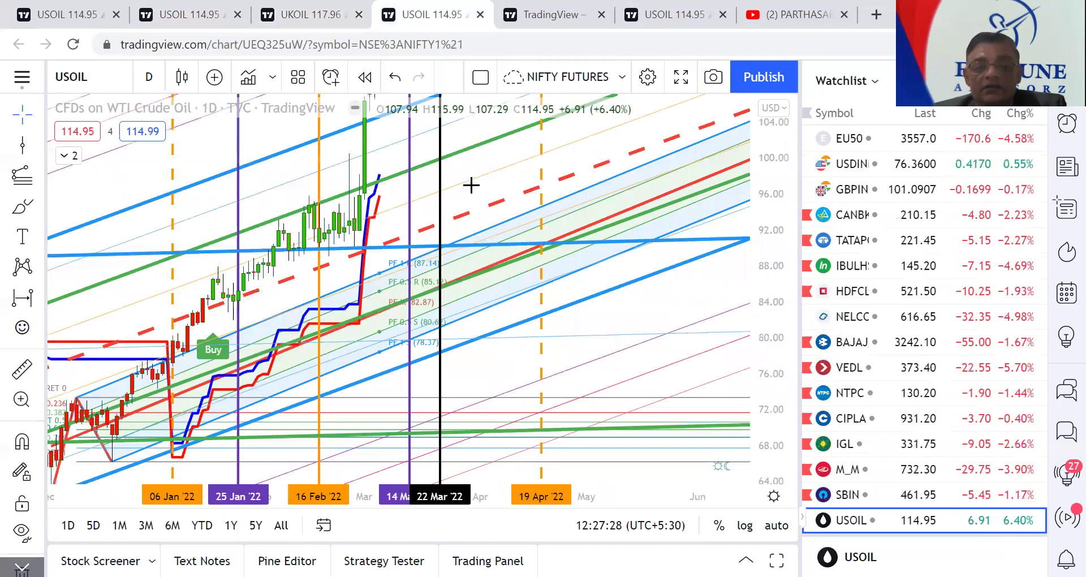
scroll(620, 135, left, 3)
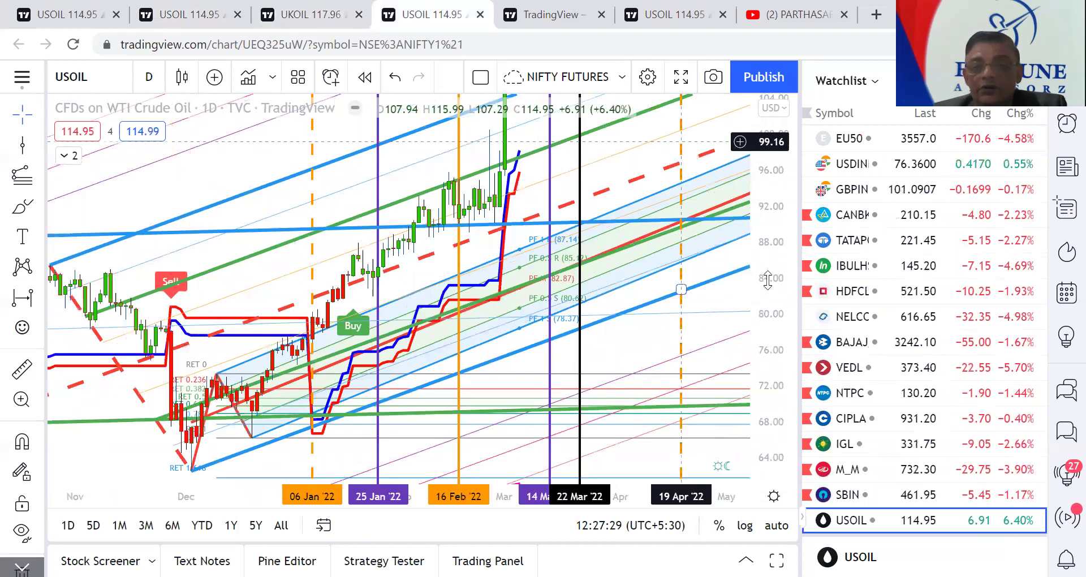
drag(767, 280, 768, 316)
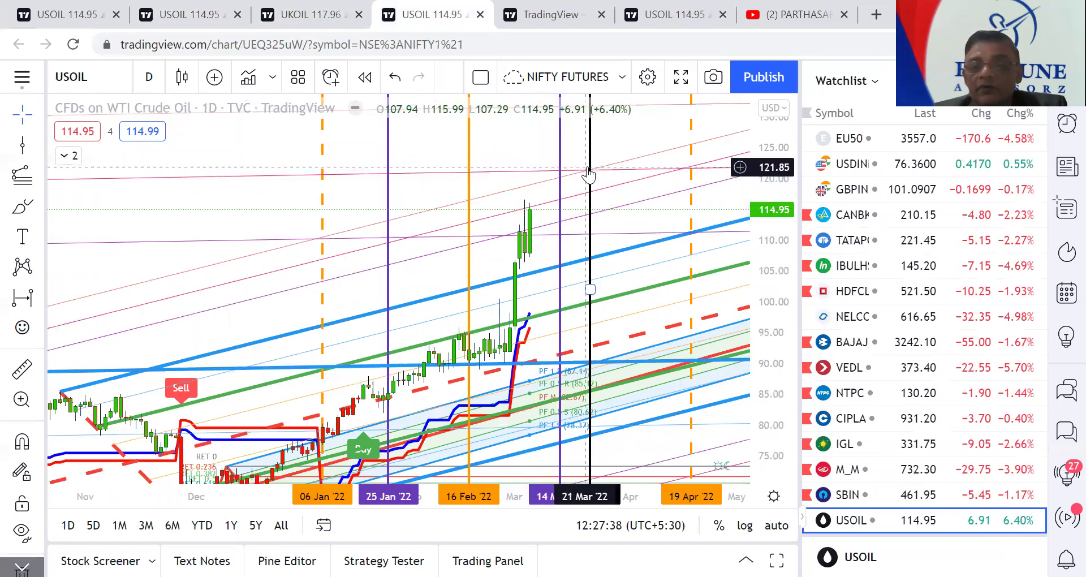
drag(646, 133, 506, 232)
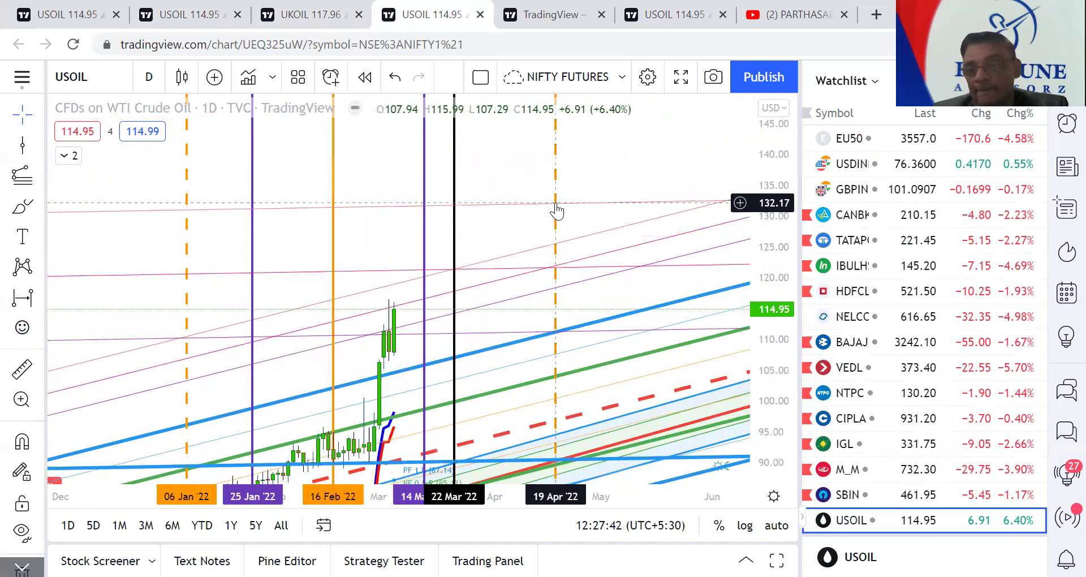
scroll(615, 168, down, 1)
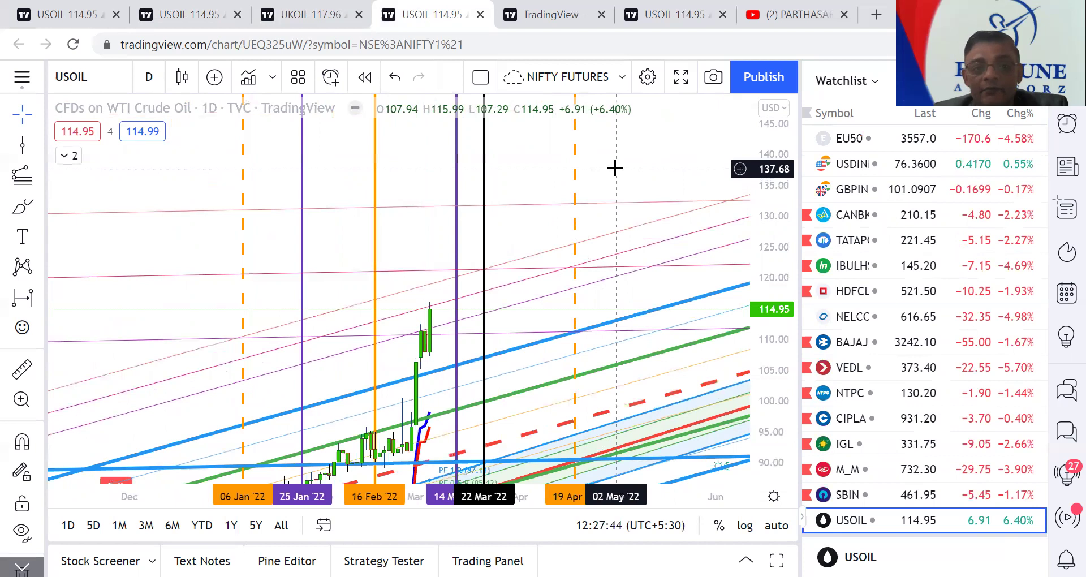
scroll(636, 119, up, 3)
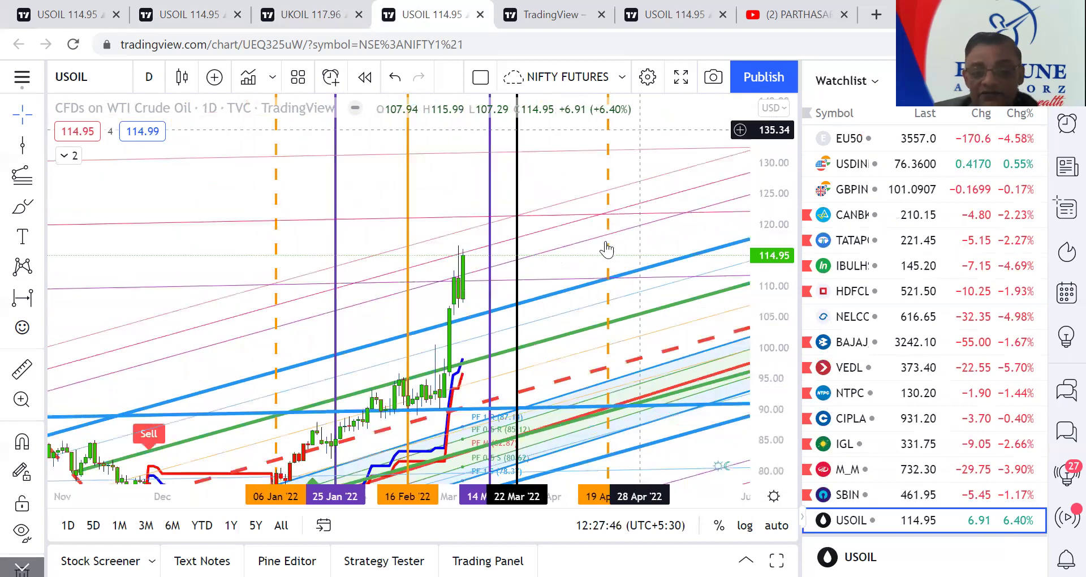
scroll(635, 171, up, 3)
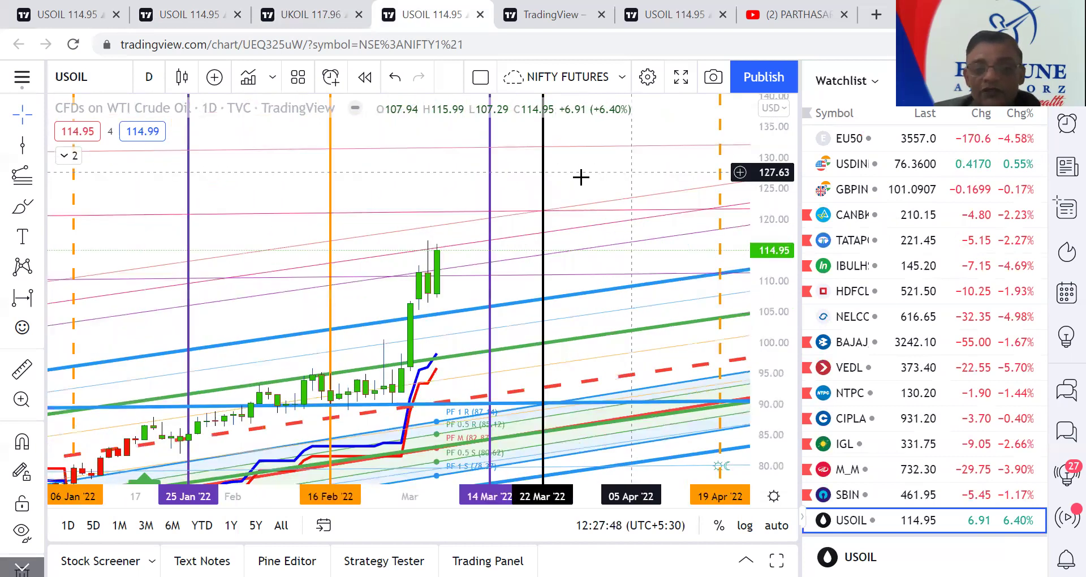
Select the locked pitchfork starting on 02 Dec '21 and examine the pitchfork levels below the latest daily candles.
scroll(744, 293, up, 3)
drag(446, 314, 555, 202)
click(315, 215)
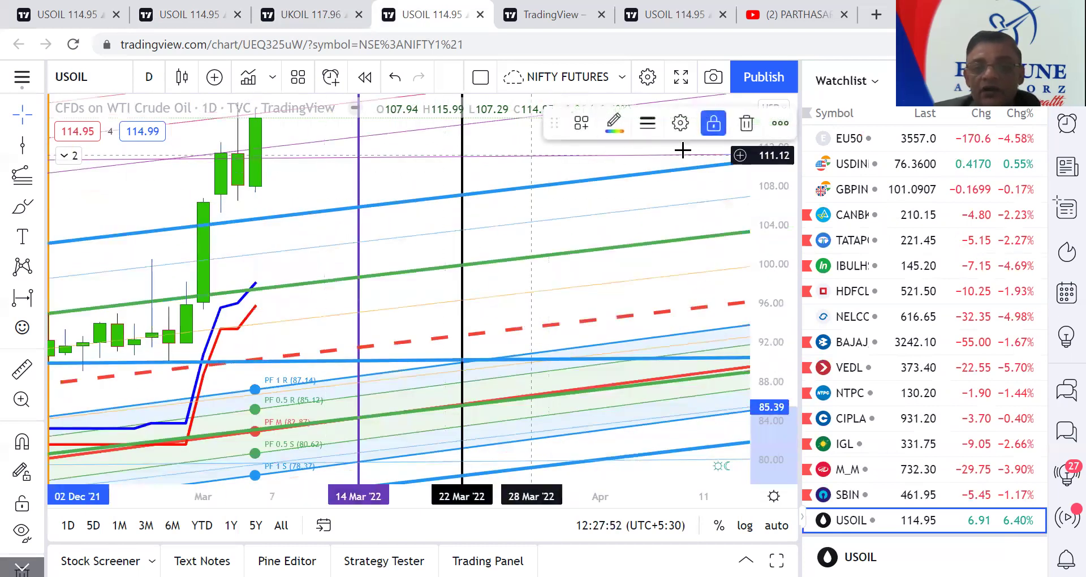
Switch to the daily USOIL chart without indicators and examine the candles around the January and February 2022 date lines.
click(642, 16)
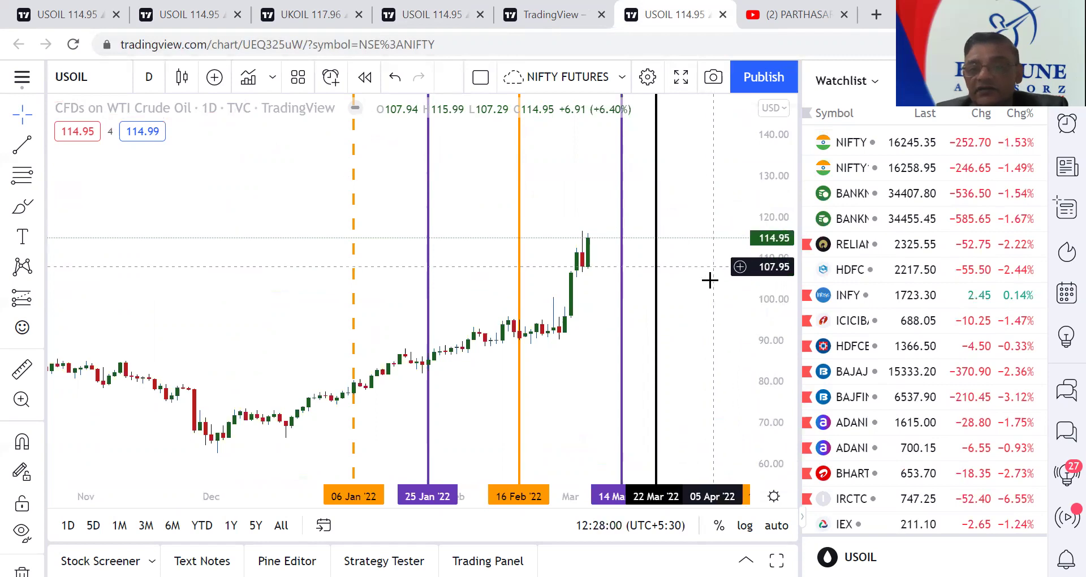
drag(710, 281, 682, 186)
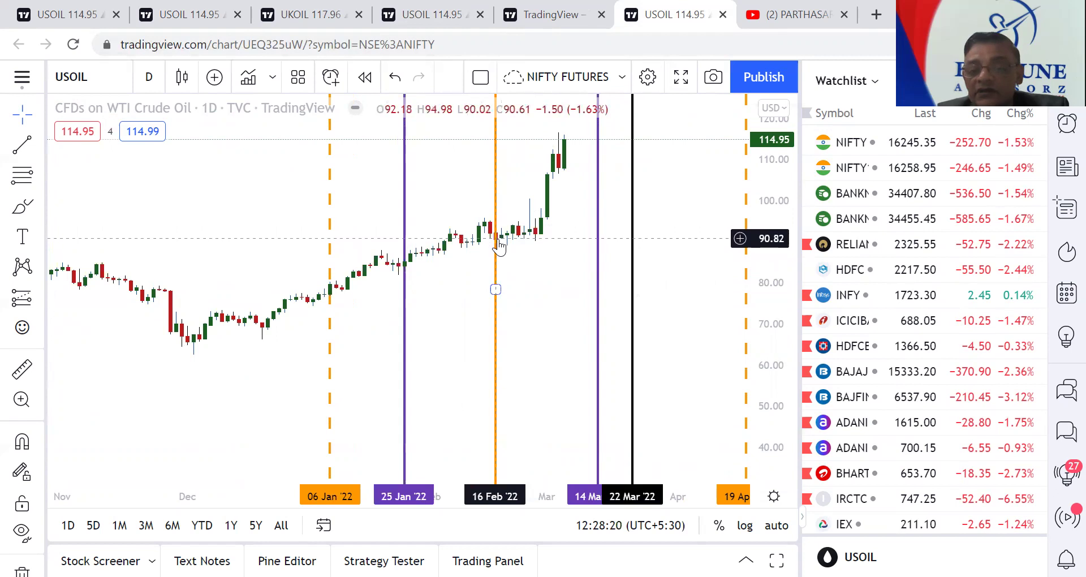
drag(521, 266, 461, 354)
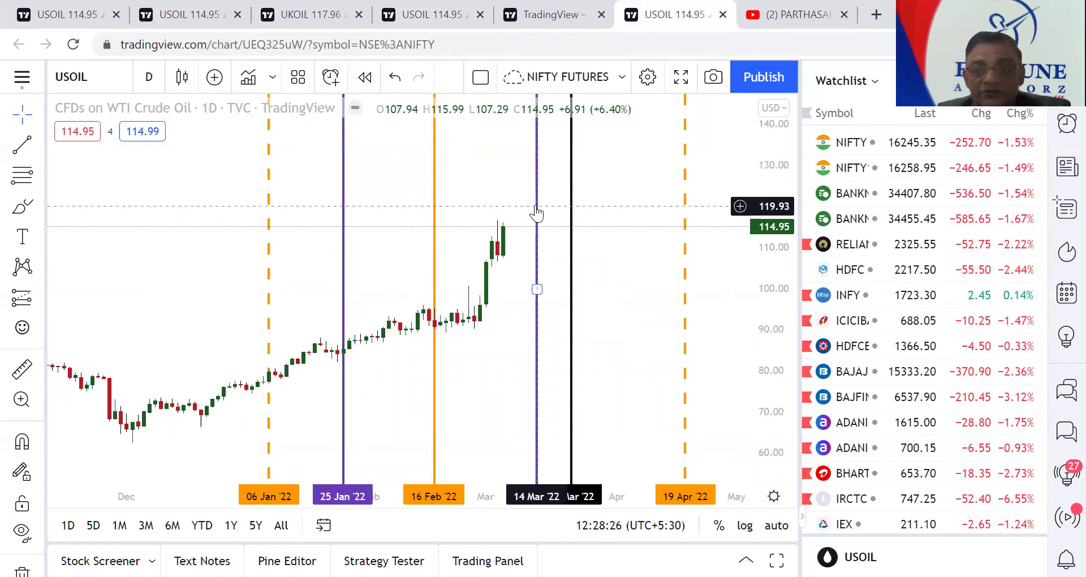
Examine the upcoming 14 Mar, 22 Mar and 19 Apr '22 date lines in relation to the latest daily candles.
scroll(536, 208, up, 5)
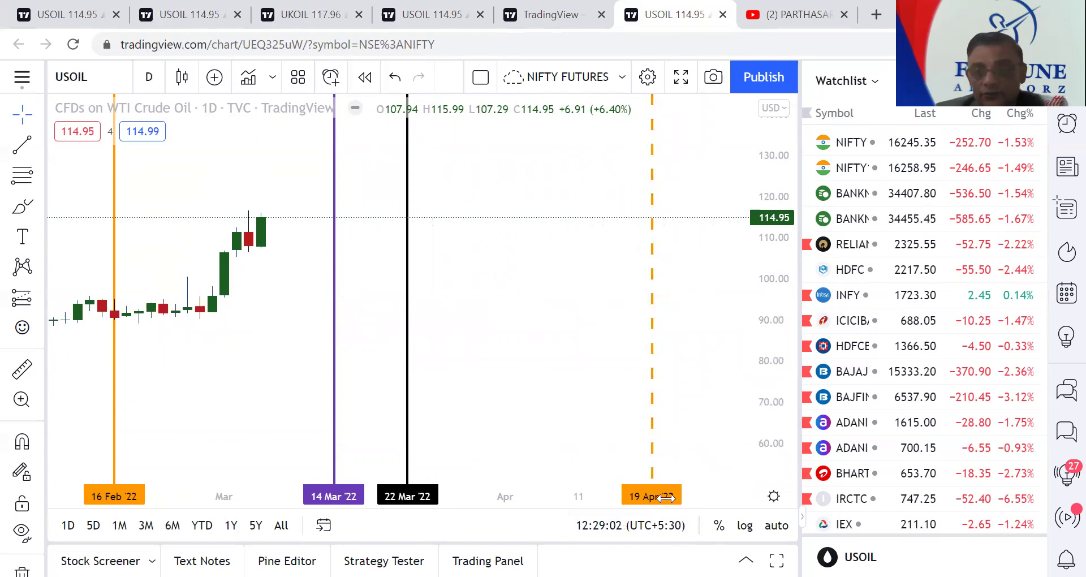
scroll(673, 385, down, 3)
scroll(526, 332, up, 2)
scroll(526, 316, down, 1)
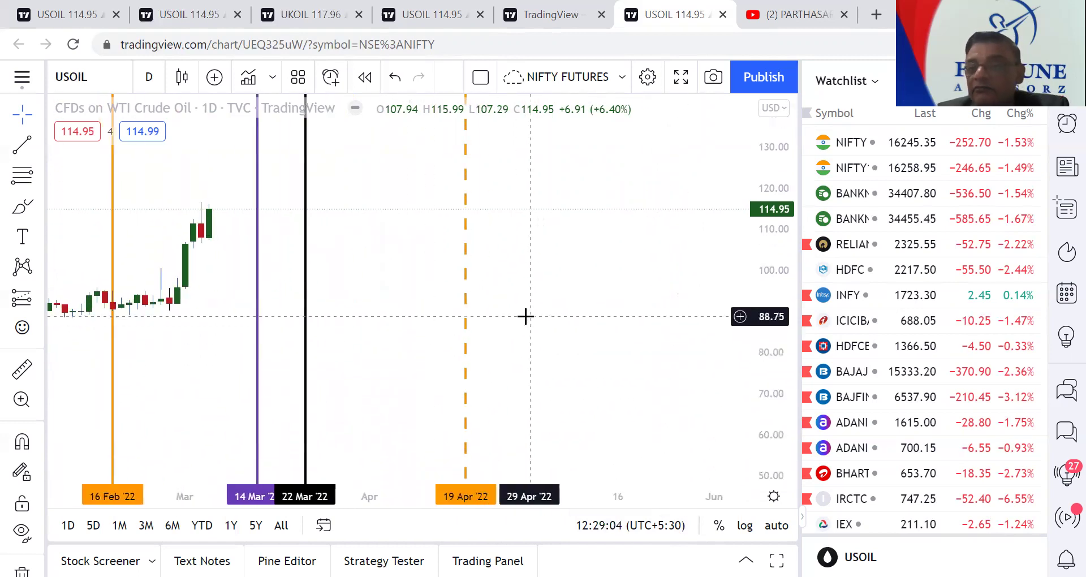
scroll(560, 314, left, 4)
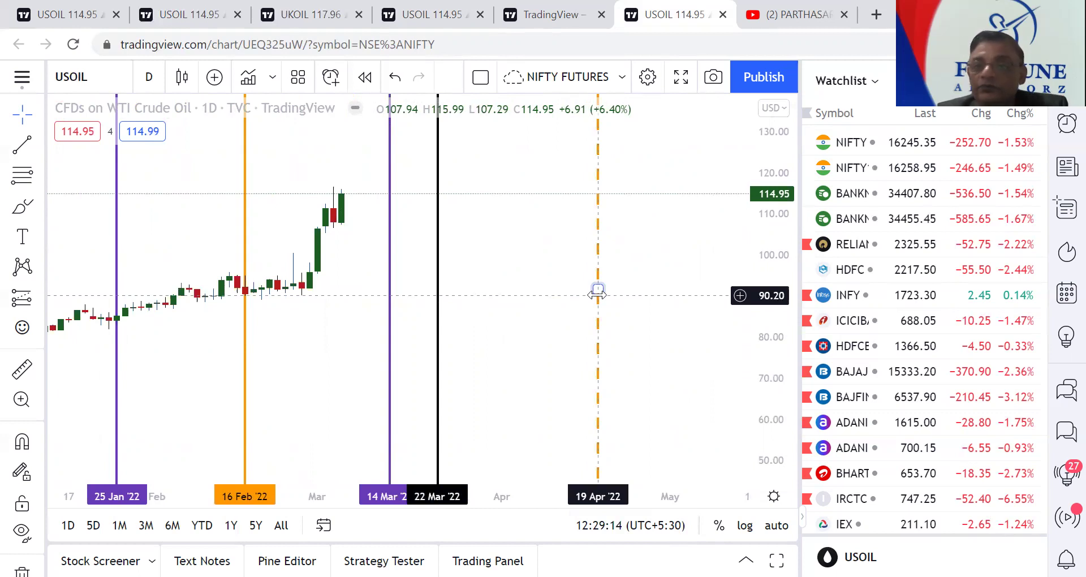
drag(473, 275, 562, 284)
scroll(403, 285, up, 3)
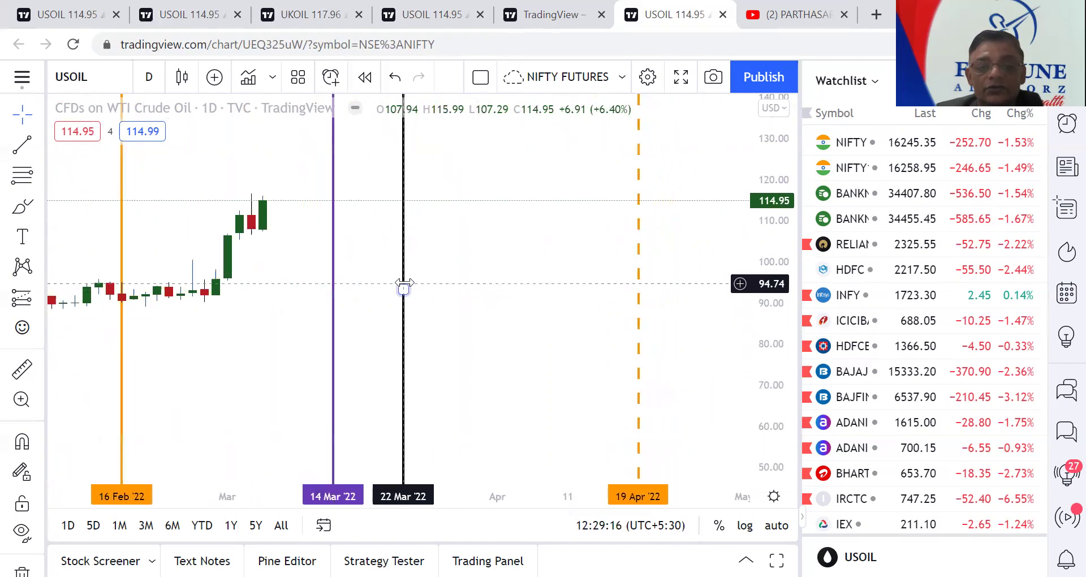
scroll(404, 285, down, 3)
scroll(396, 349, left, 2)
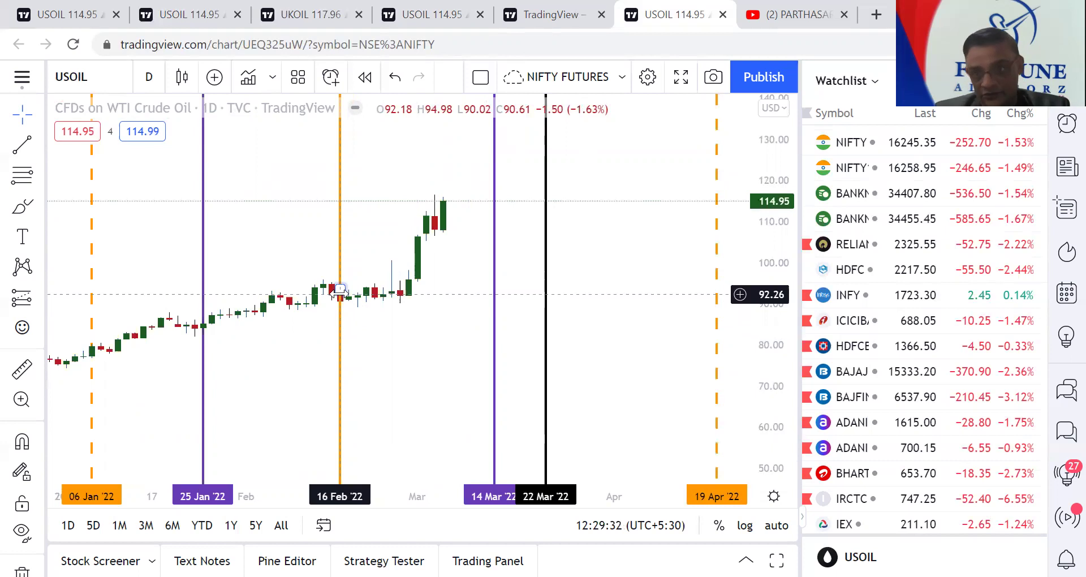
Add a horizontal line at about 95.36, along the mid-February 2022 highs.
scroll(308, 337, left, 5)
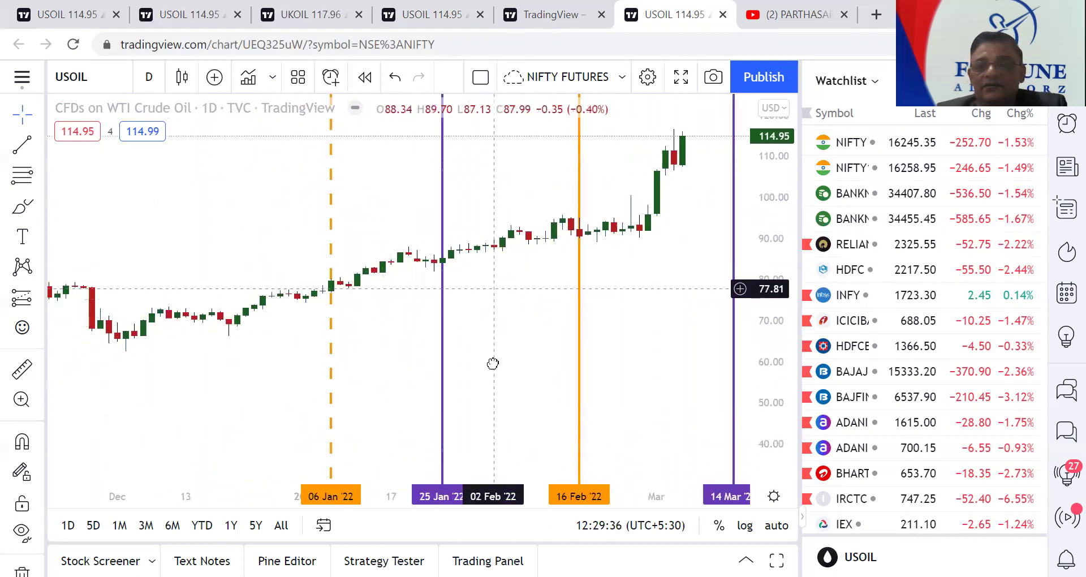
click(41, 146)
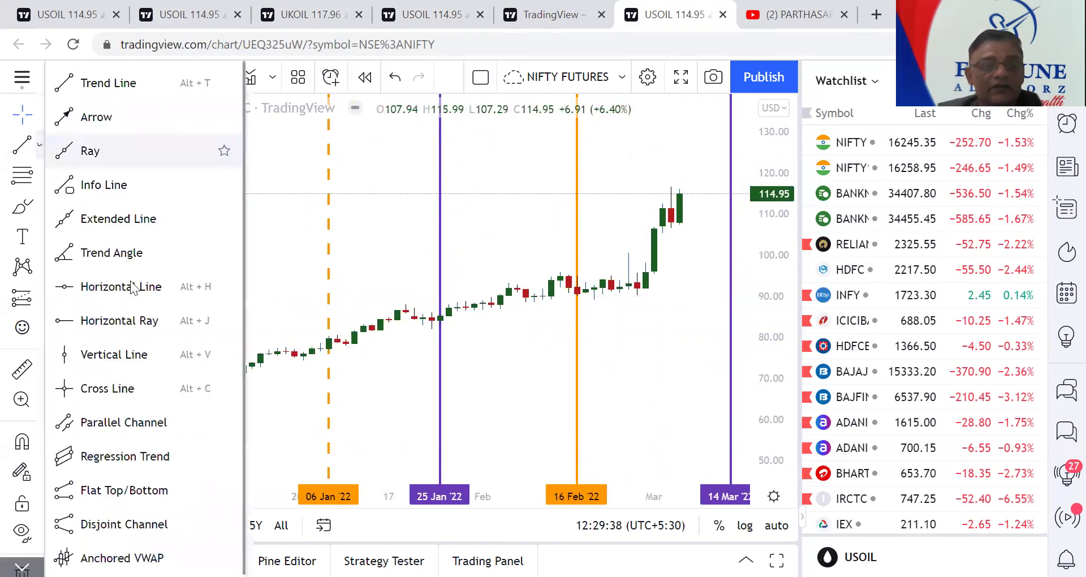
click(99, 286)
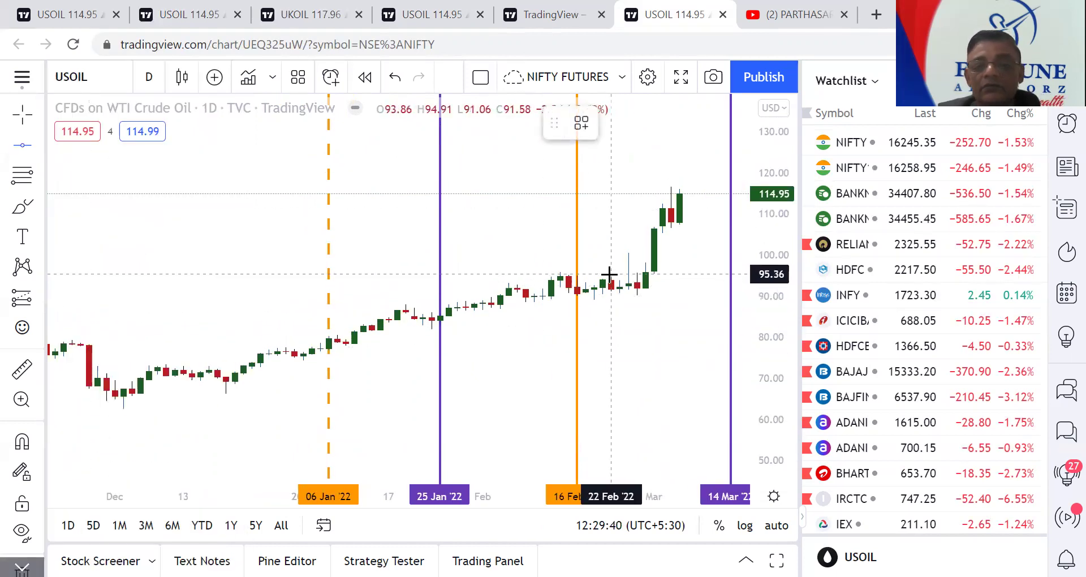
click(610, 275)
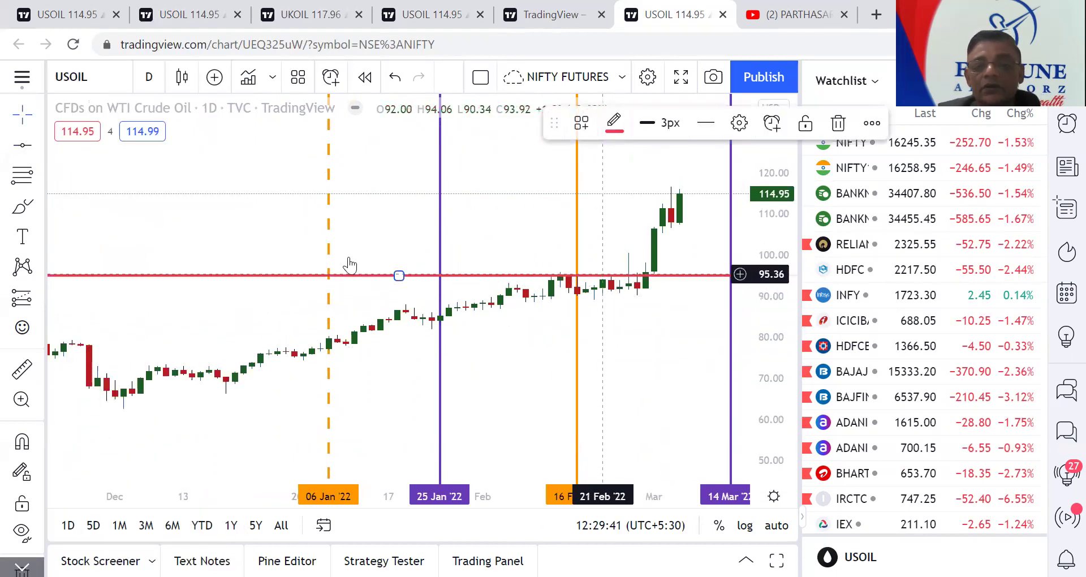
Add a second horizontal line at about 90.20, along the late-February 2022 lows.
click(39, 145)
click(121, 284)
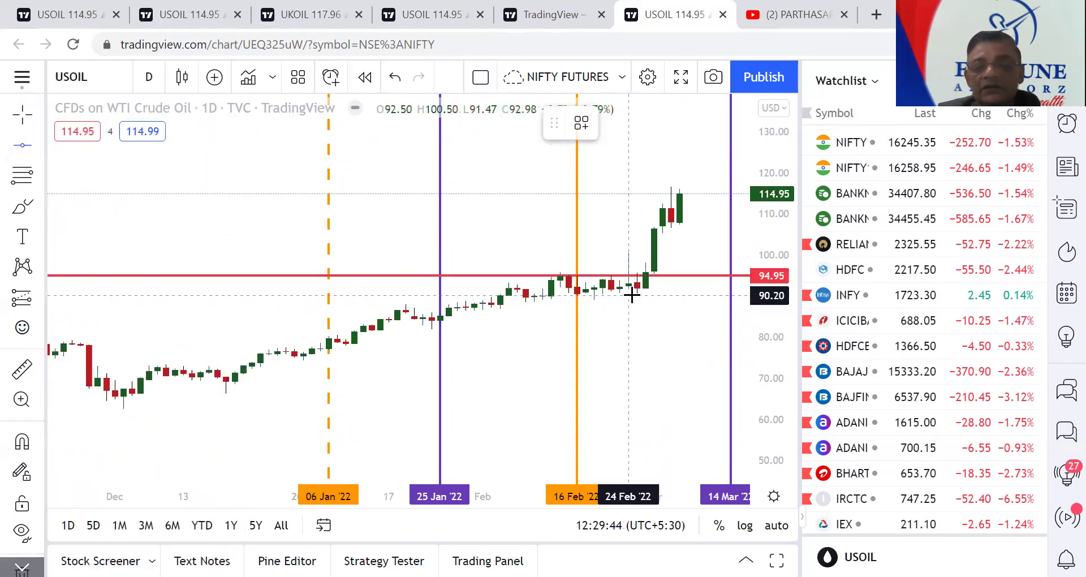
click(637, 294)
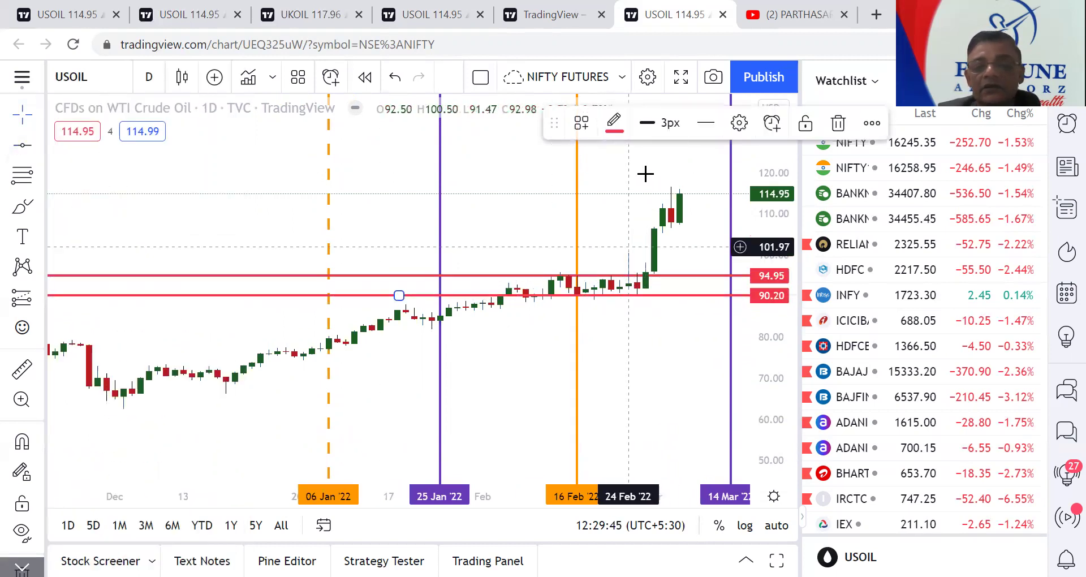
Recolour the upper horizontal line, along the mid-February 2022 highs, to blue.
click(591, 276)
click(614, 122)
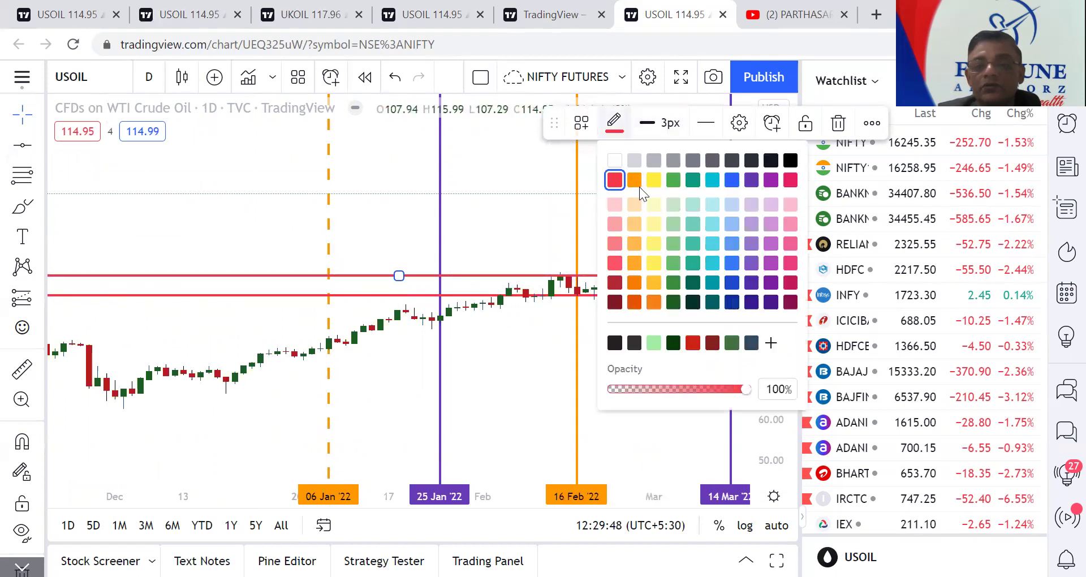
click(731, 180)
click(650, 302)
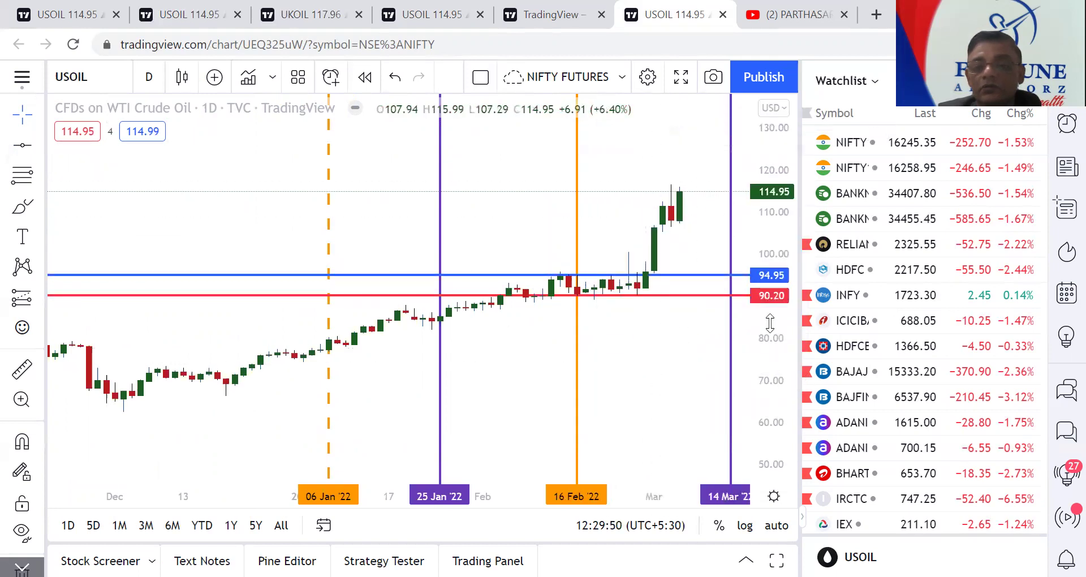
Move the red horizontal line to about 83.01 and the blue one to about 86, around the 25 Jan '22 candle.
scroll(647, 325, up, 5)
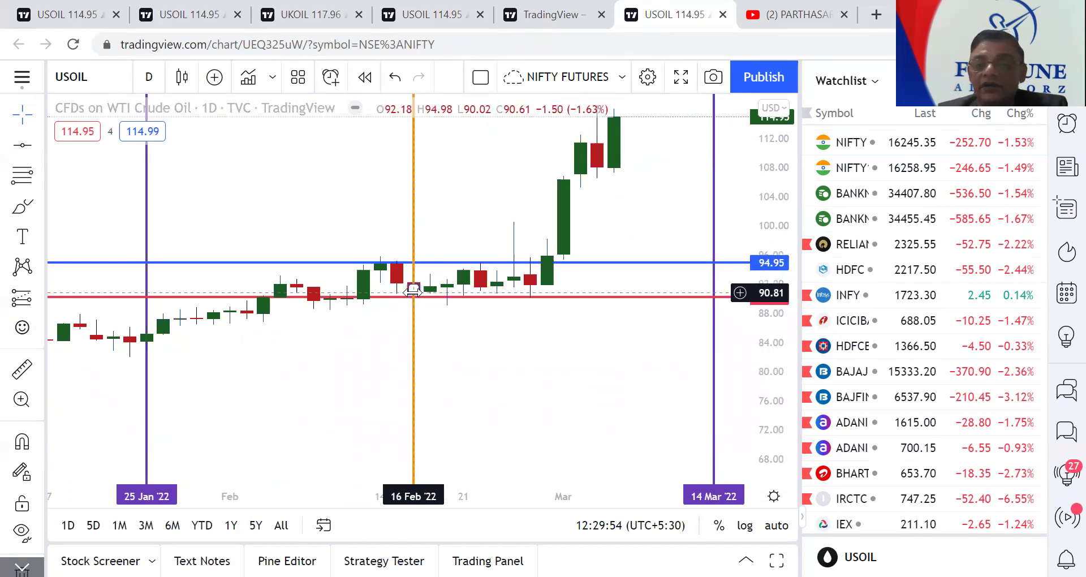
drag(255, 381, 436, 317)
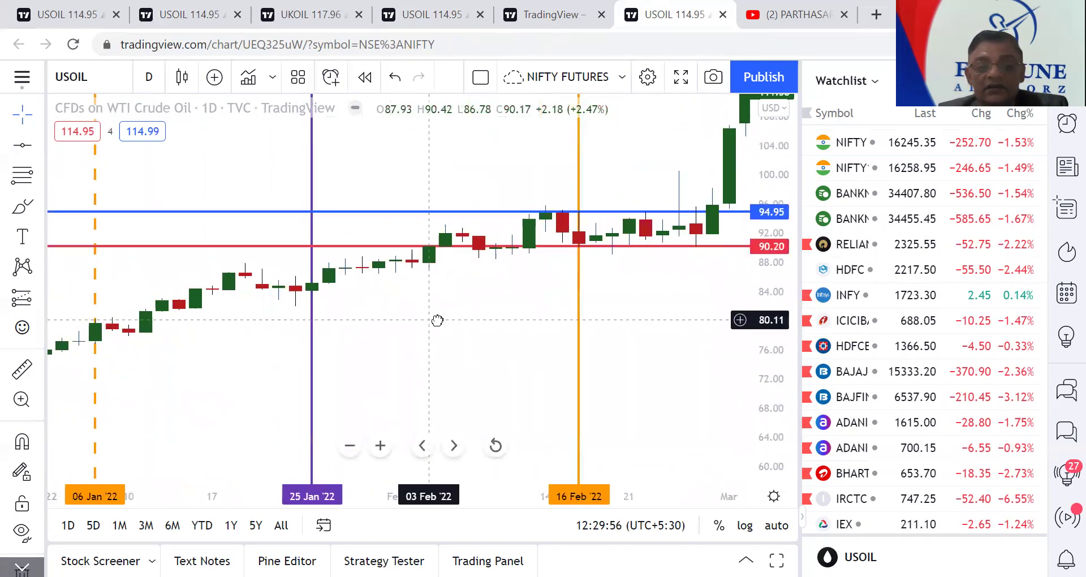
drag(315, 299, 296, 290)
click(373, 249)
drag(373, 249, 373, 300)
drag(371, 220, 370, 285)
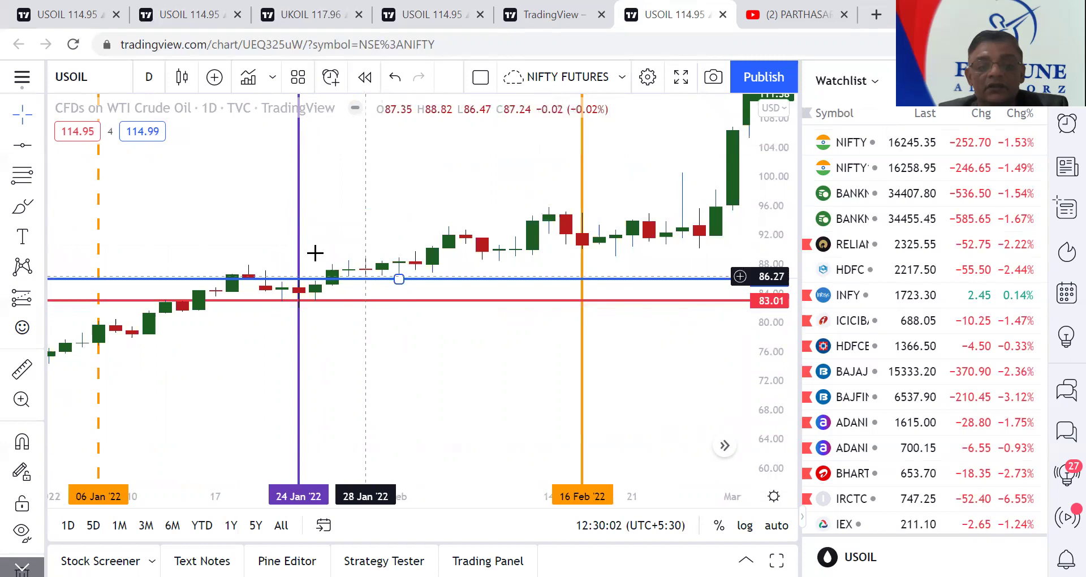
Return the purple January date line to 25 Jan '22 and lower the blue horizontal line to 85.69.
drag(300, 238, 315, 237)
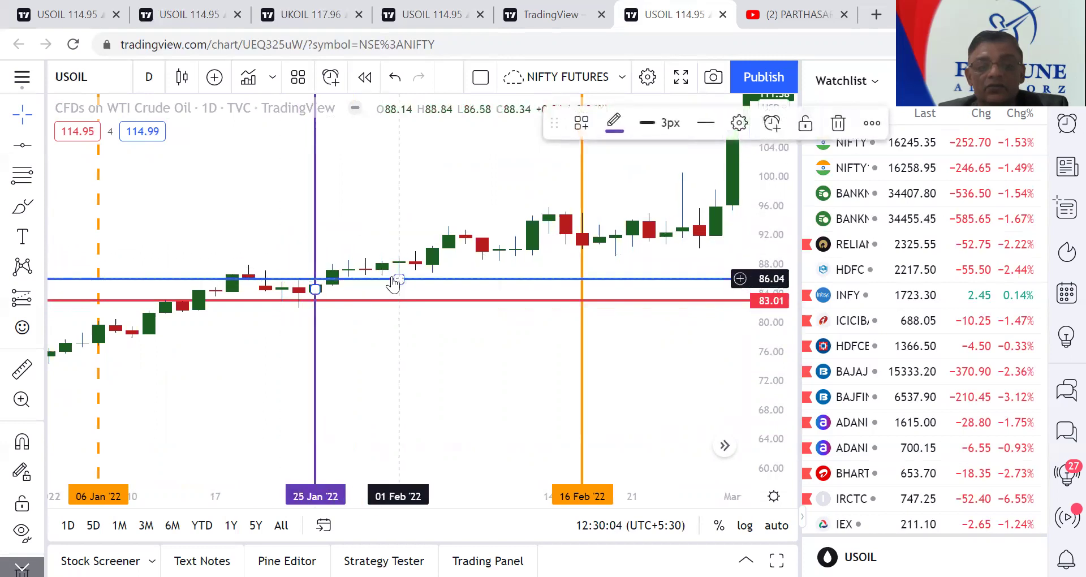
drag(395, 287, 395, 289)
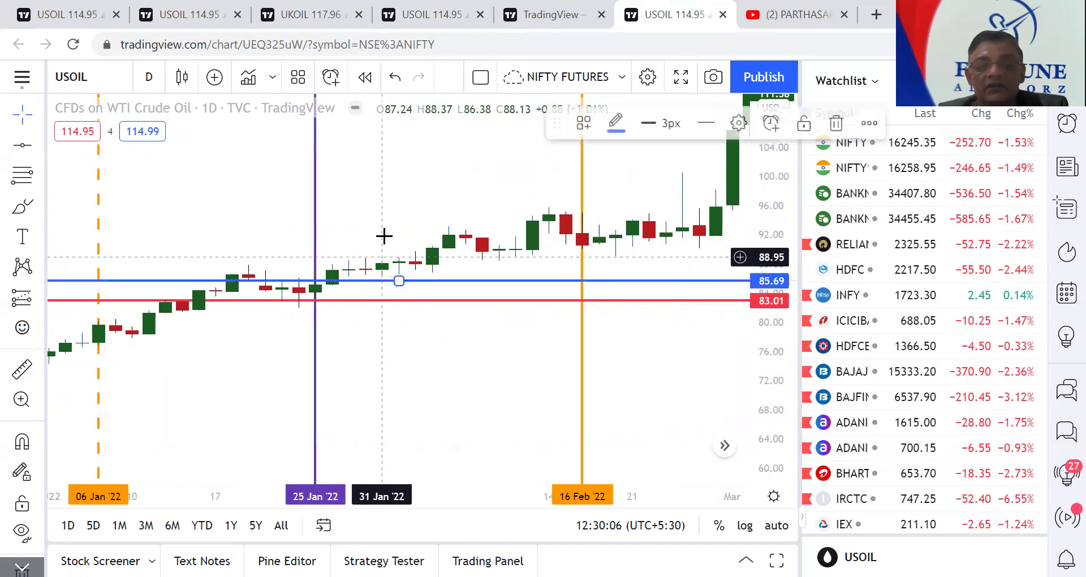
click(315, 312)
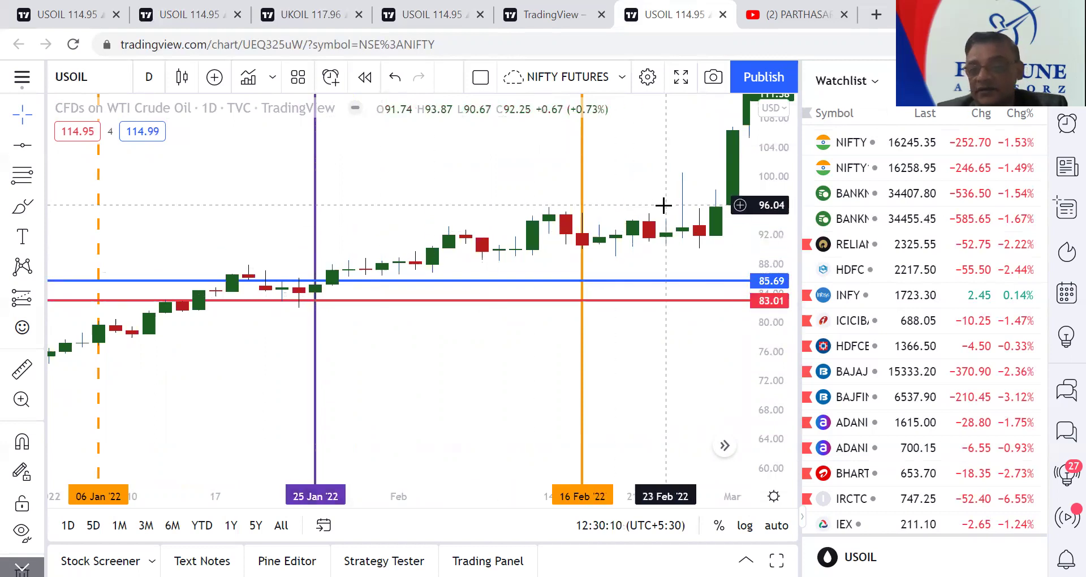
Examine the rally after the 16 Feb '22 date line and the space up to the 19 Apr '22 line.
scroll(663, 204, down, 3)
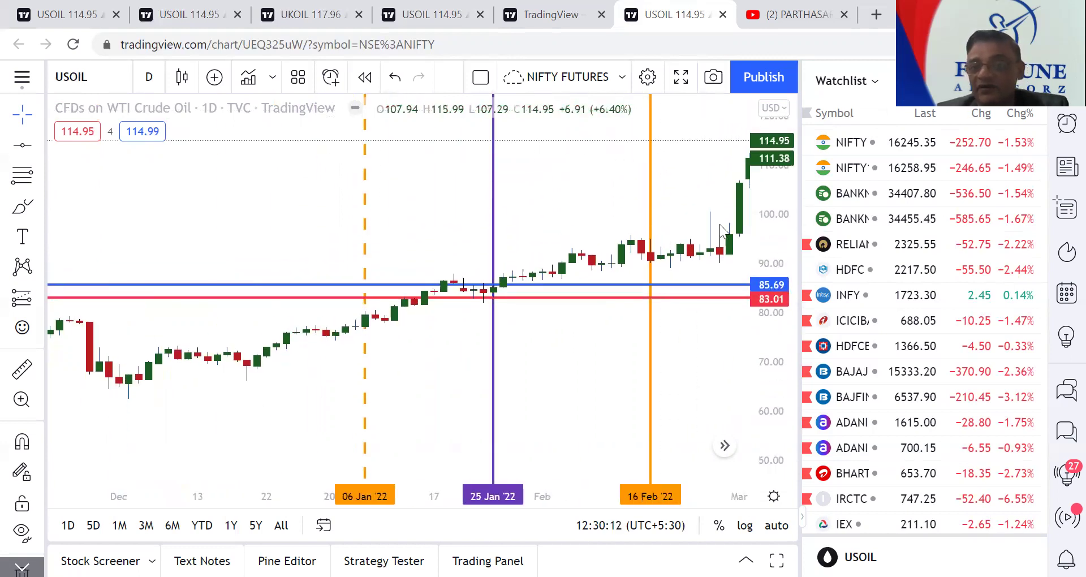
scroll(722, 229, right, 5)
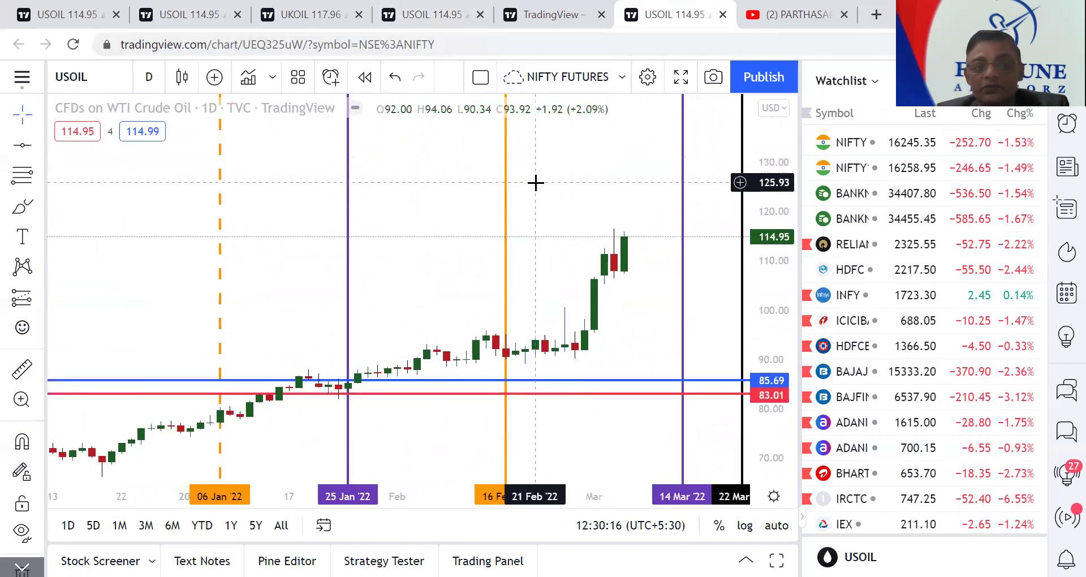
scroll(582, 174, right, 7)
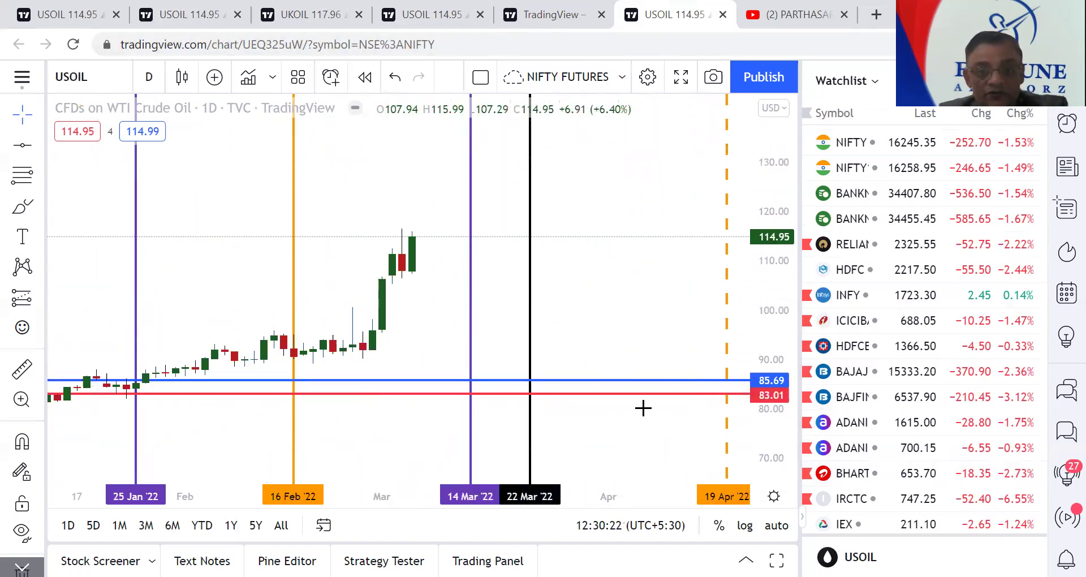
Switch to the daily USOIL pitchfork chart and examine the pitchfork levels from the latest candles to the 19 Apr '22 date line.
click(440, 12)
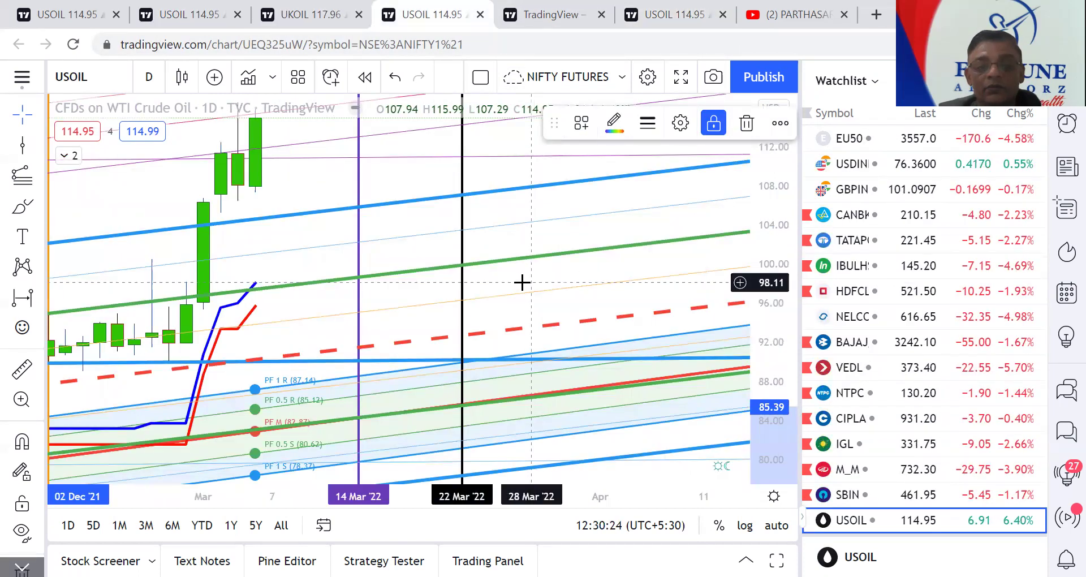
scroll(565, 203, up, 2)
scroll(614, 203, down, 3)
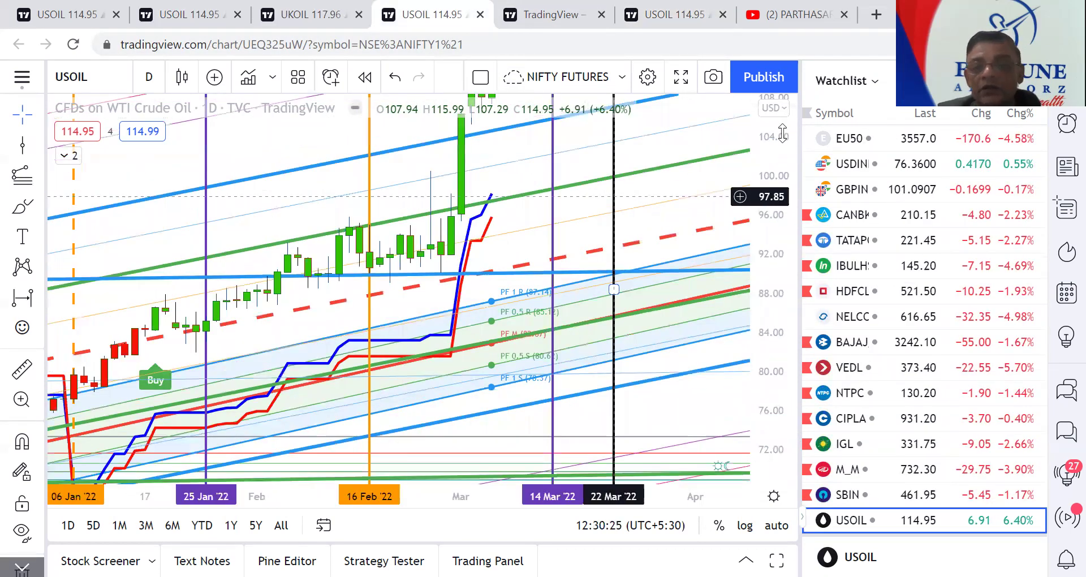
scroll(704, 223, down, 2)
scroll(660, 206, right, 3)
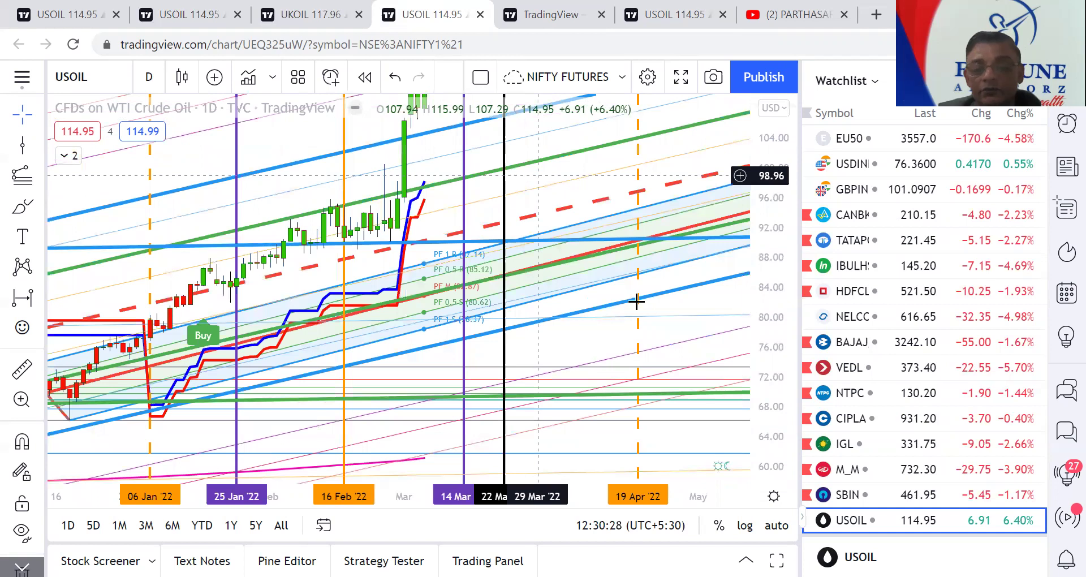
scroll(636, 302, right, 1)
Change the USOIL pitchfork chart's interval to 1 week.
click(149, 76)
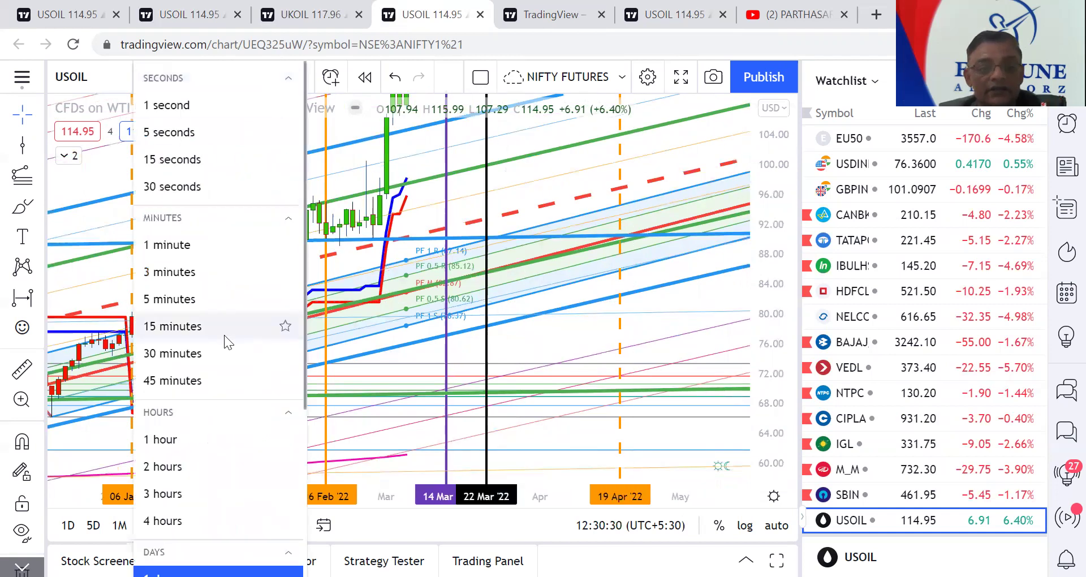
scroll(194, 433, down, 3)
click(181, 437)
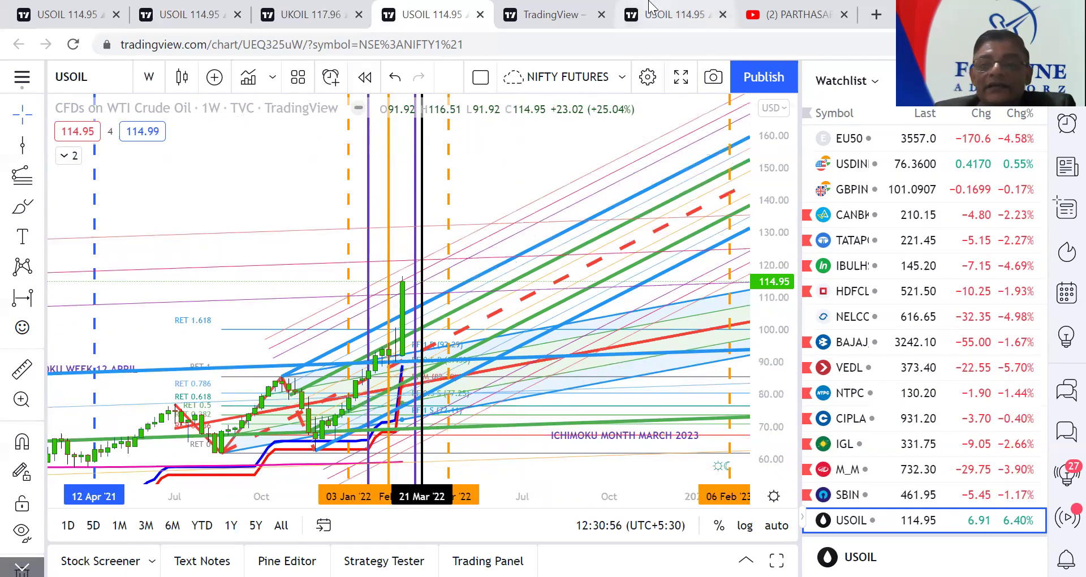
Compare the upcoming March date lines on the plain daily USOIL chart with those on the weekly pitchfork chart.
click(668, 14)
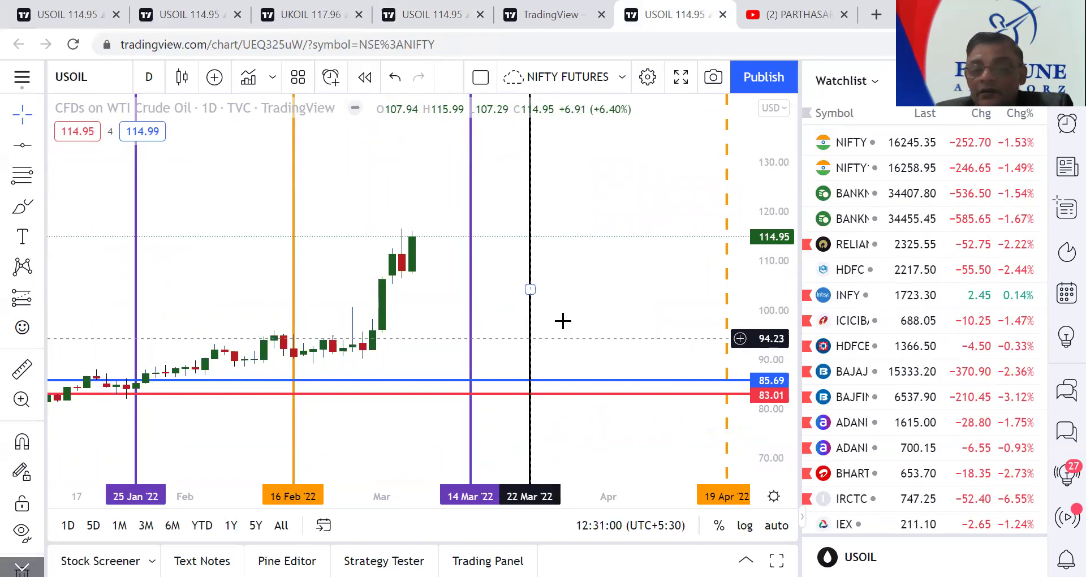
scroll(584, 254, up, 3)
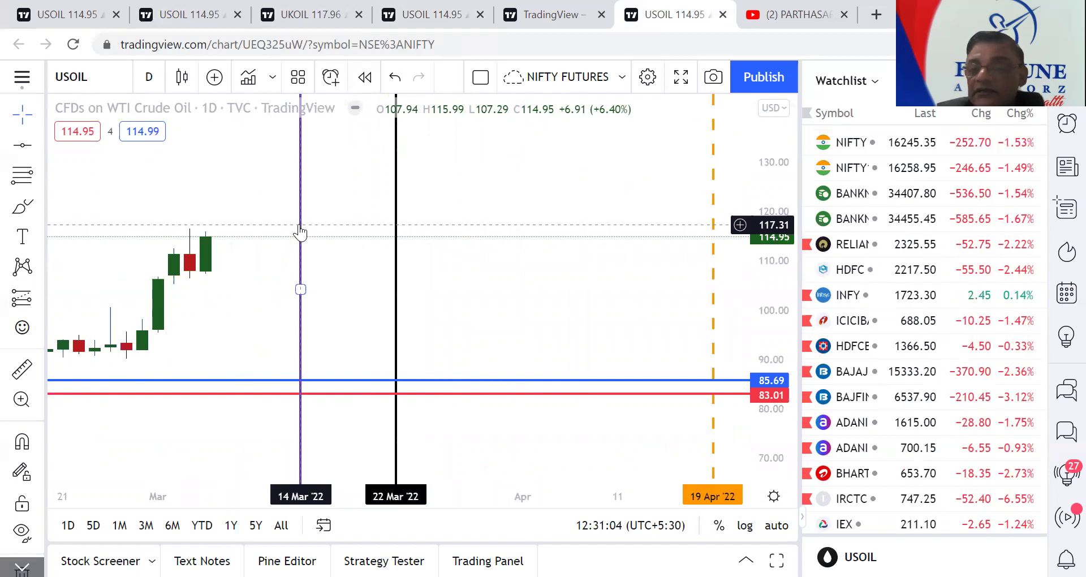
click(434, 17)
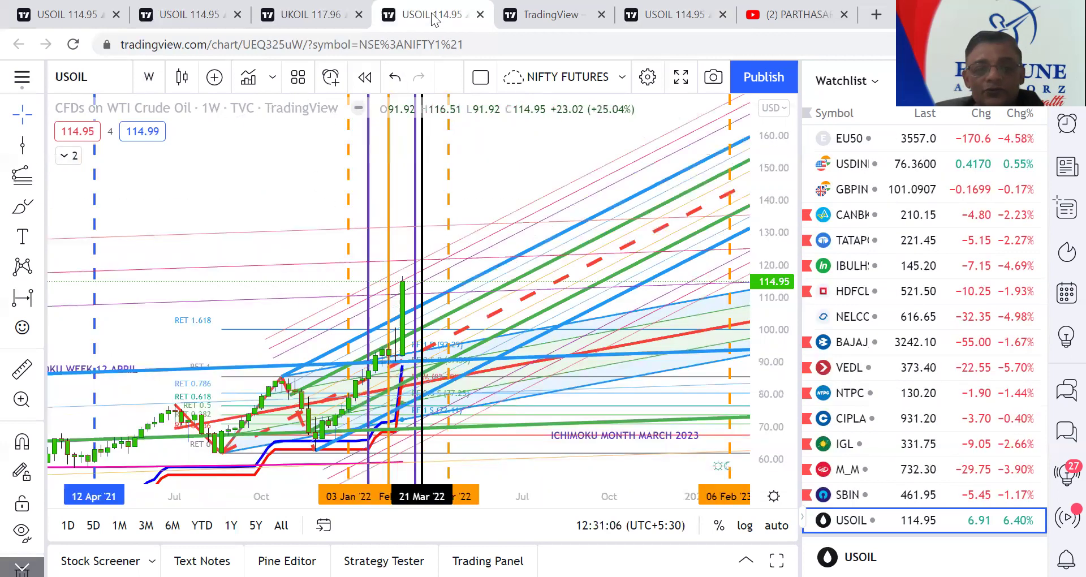
drag(501, 167, 561, 233)
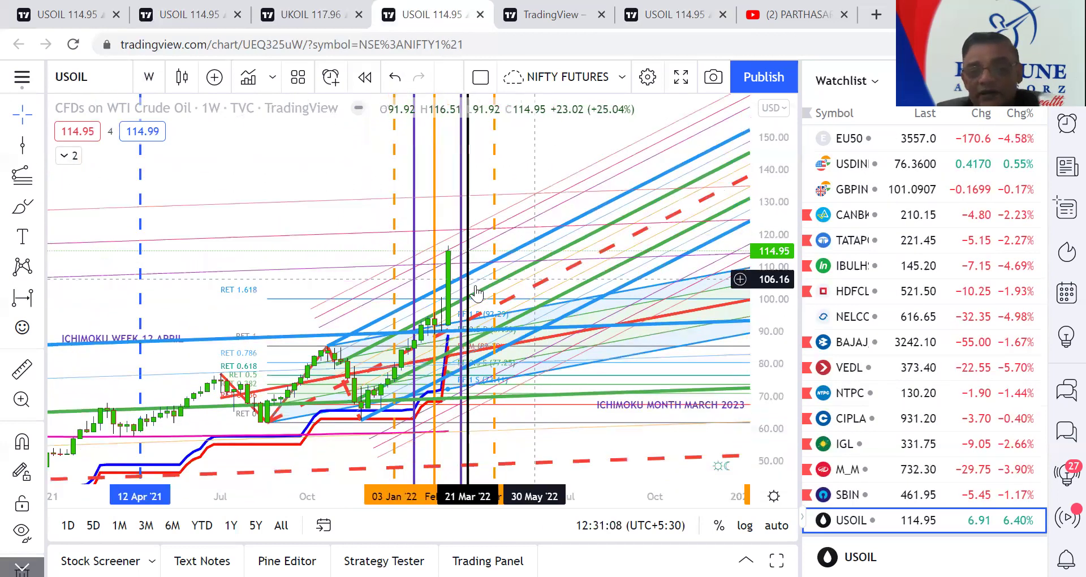
scroll(568, 170, up, 4)
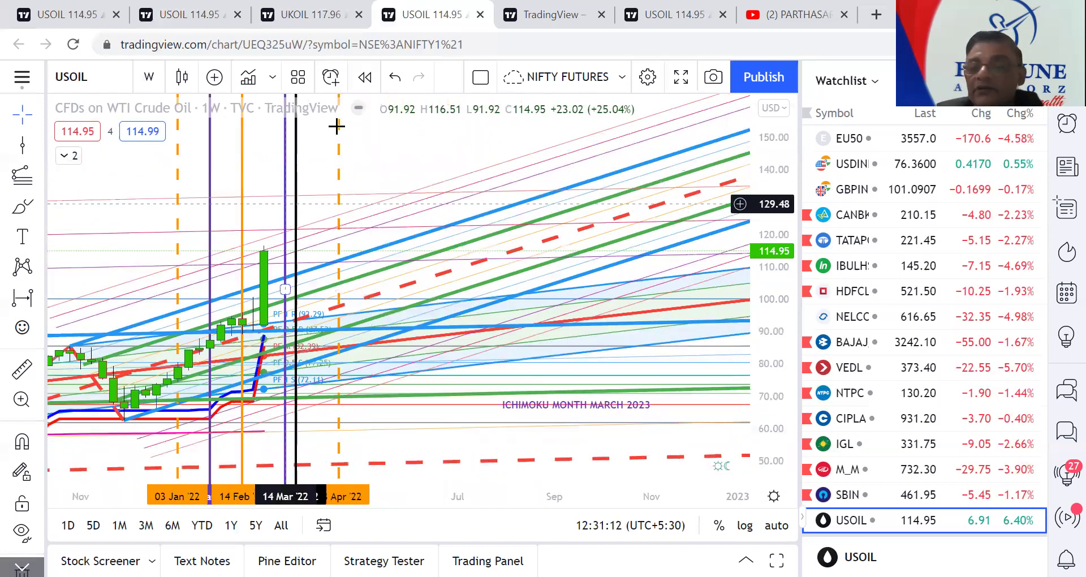
Switch to the weekly UKOIL Ichimoku chart and examine the latest candle, the 28 Mar '22 date line and the future cloud.
click(331, 25)
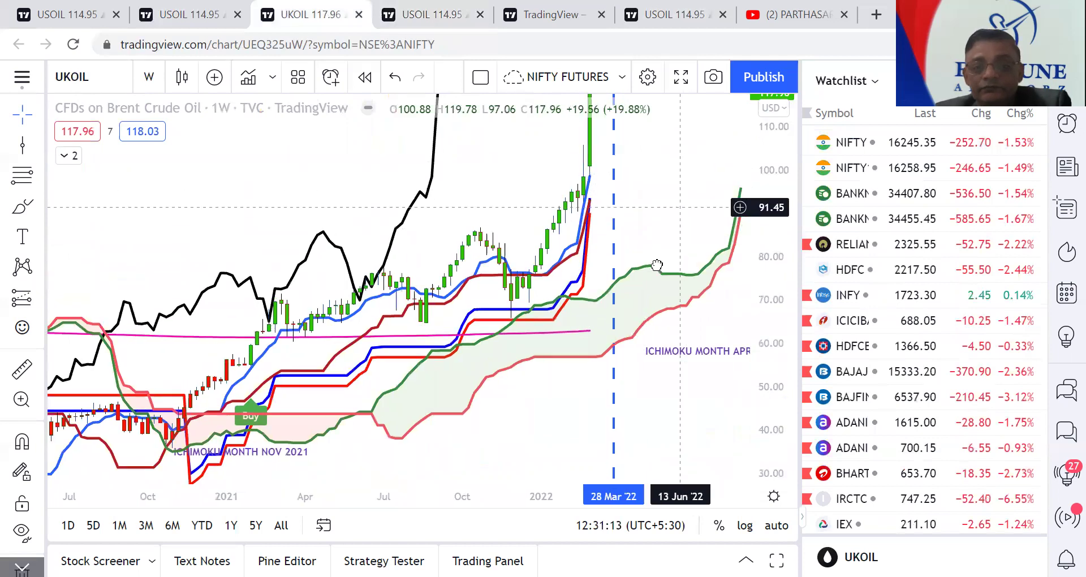
drag(781, 181, 781, 221)
drag(667, 240, 606, 249)
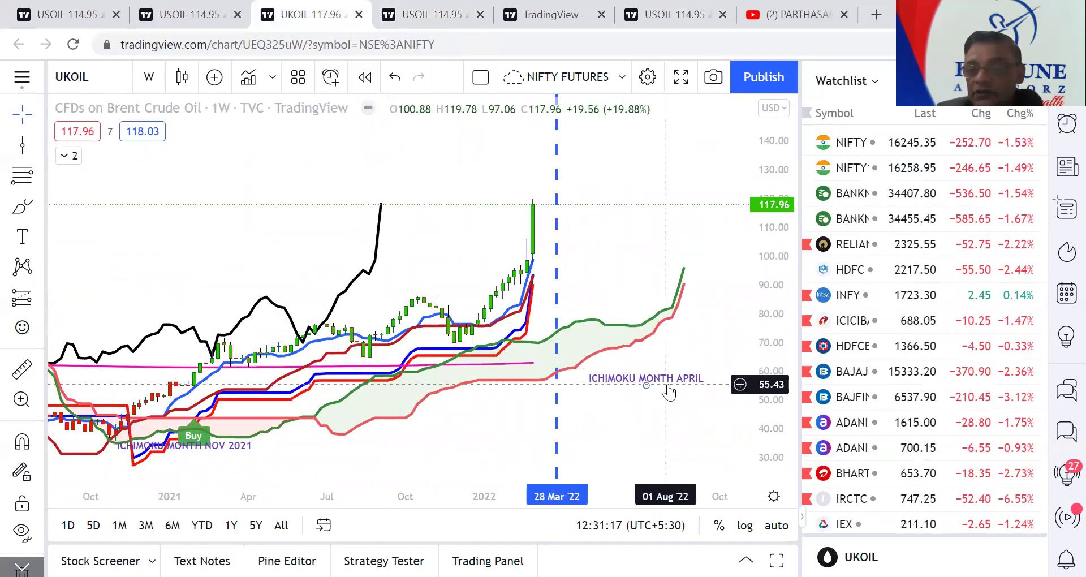
Switch to the weekly USOIL chart with Ichimoku and the pitchfork, and review its interval options without changing the interval.
click(211, 18)
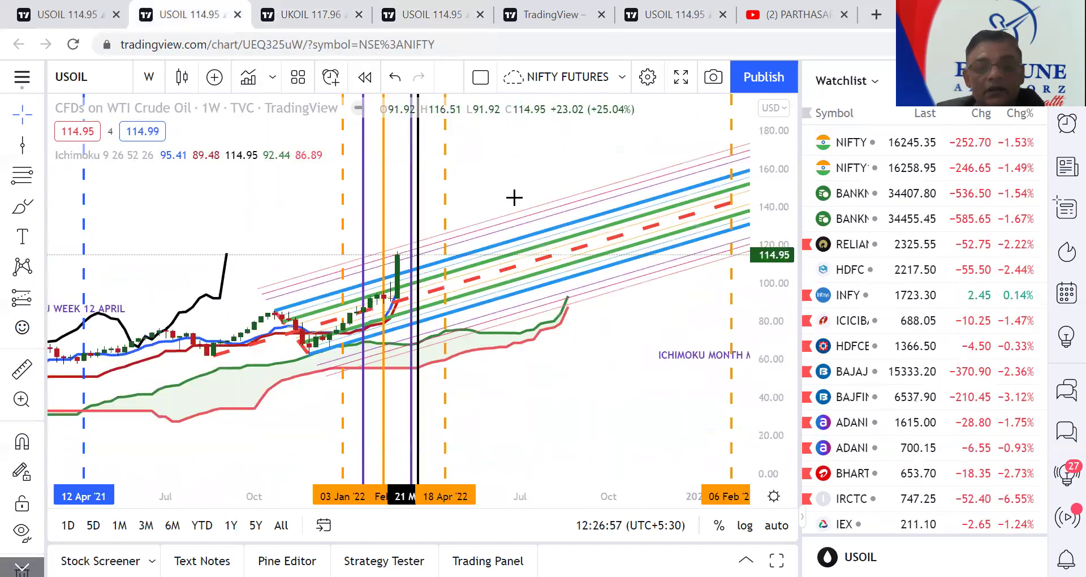
click(148, 76)
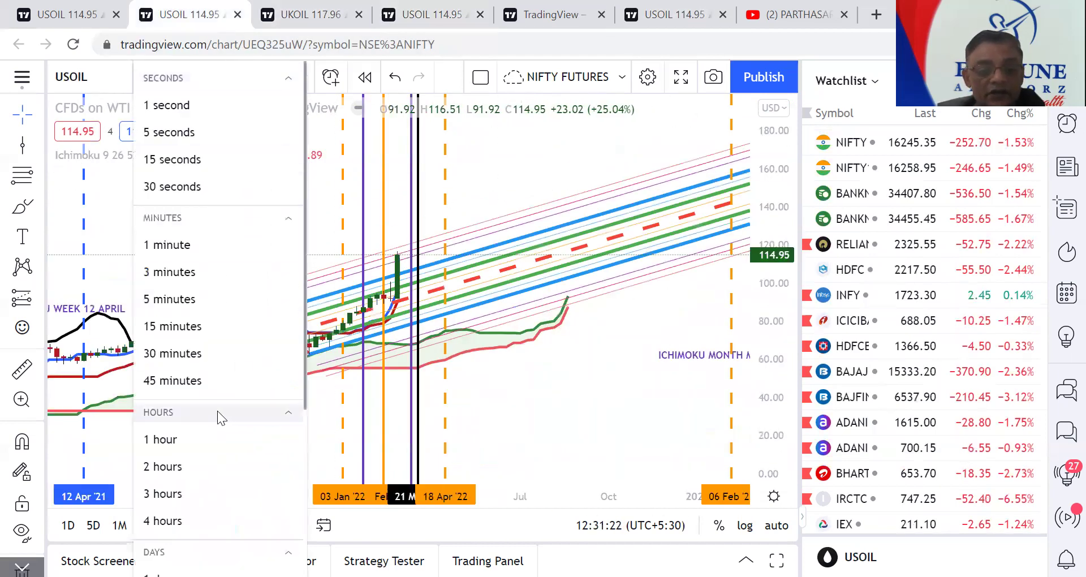
scroll(219, 411, down, 4)
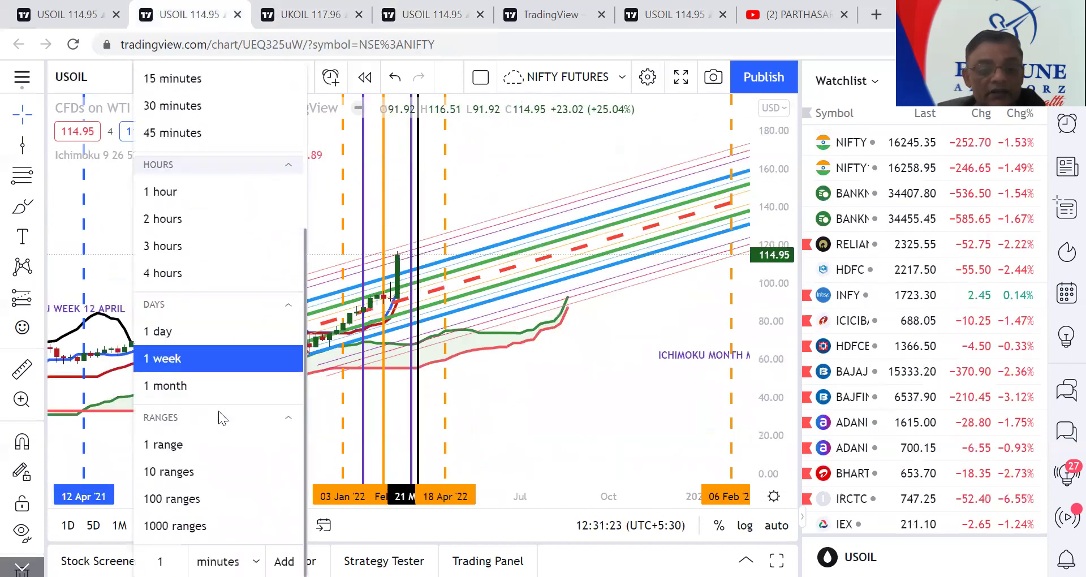
click(469, 180)
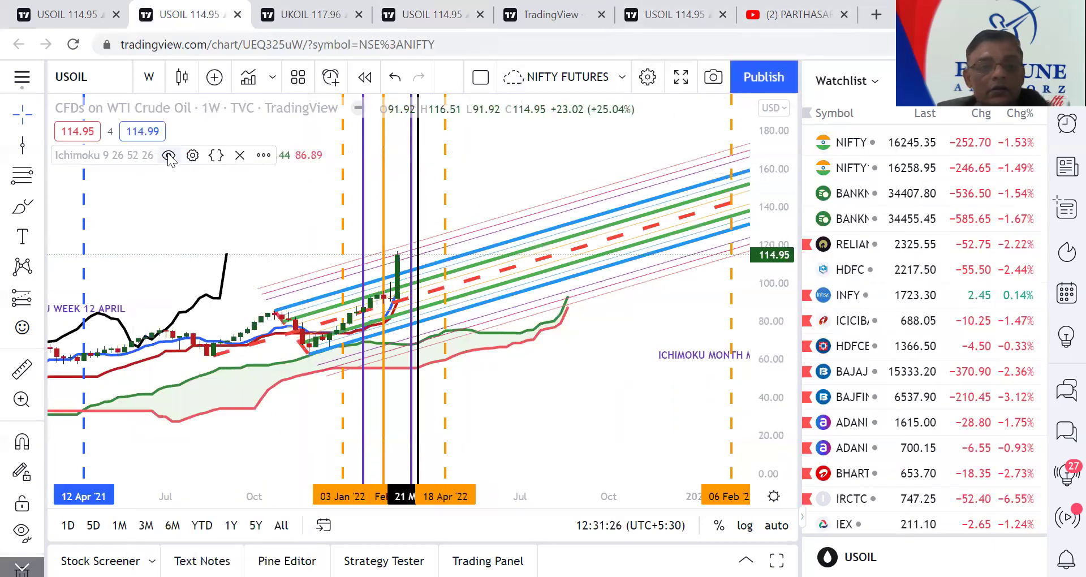